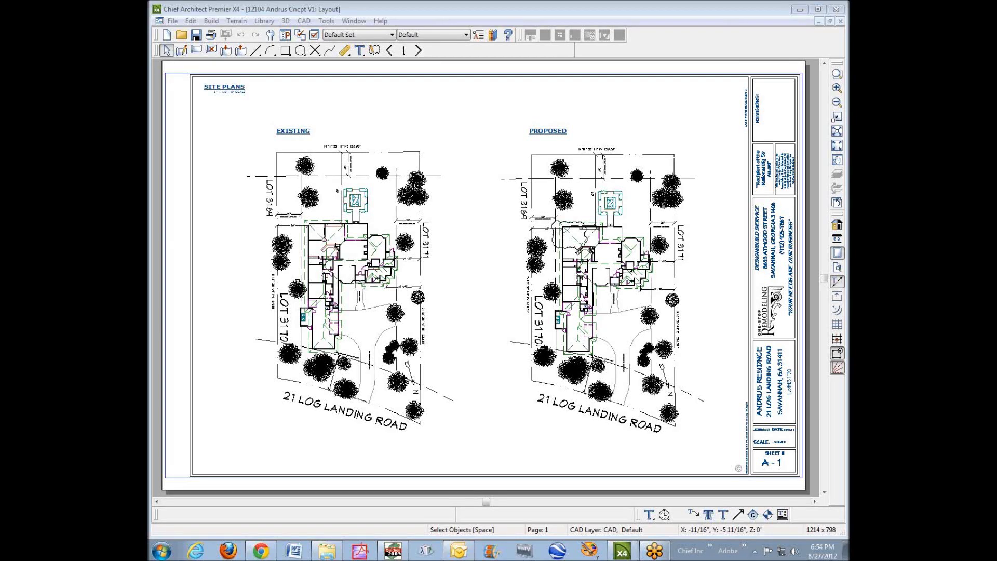
pyautogui.click(420, 50)
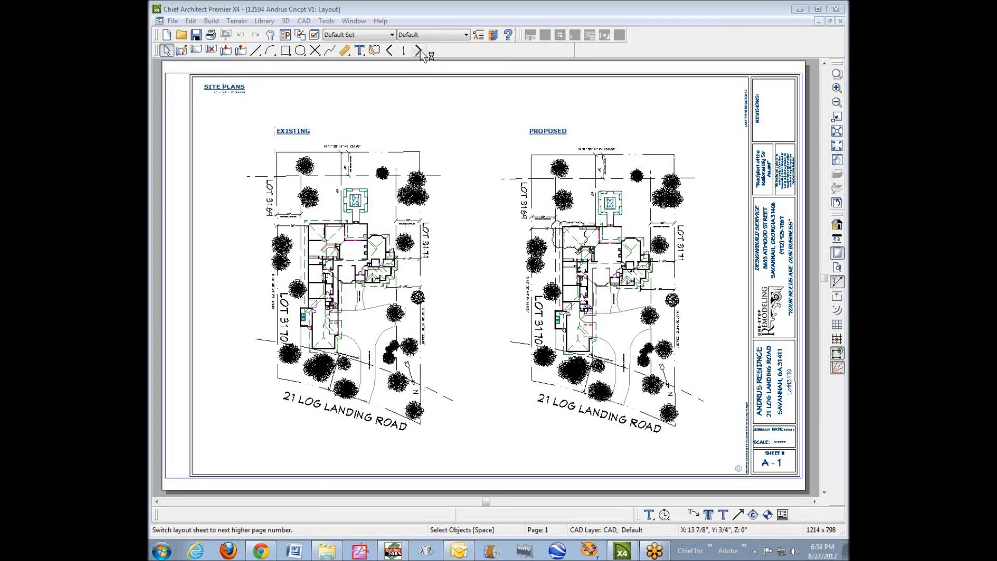
pyautogui.click(420, 50)
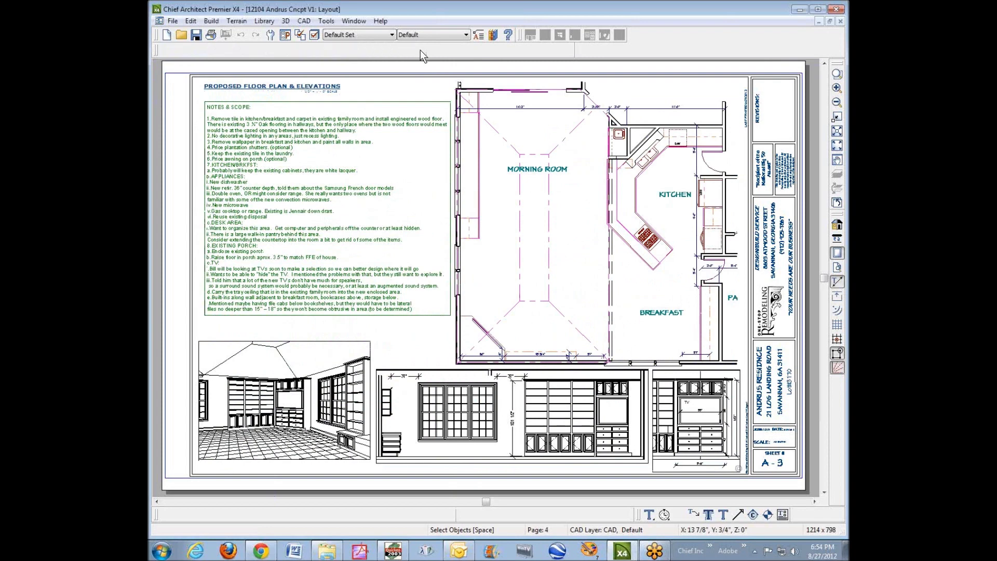
pyautogui.click(419, 50)
pyautogui.click(420, 50)
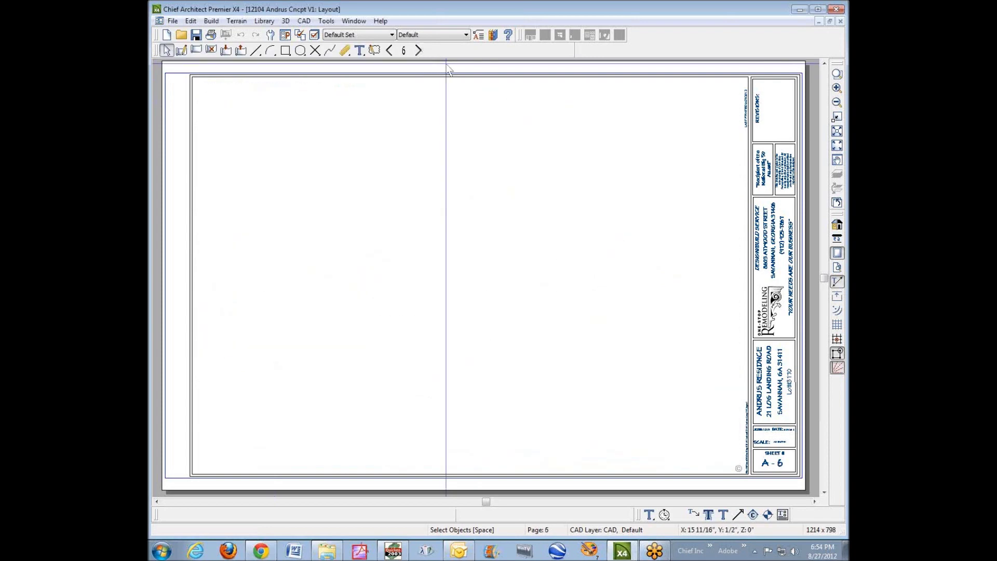
pyautogui.hotkey('ctrl', 'Tab')
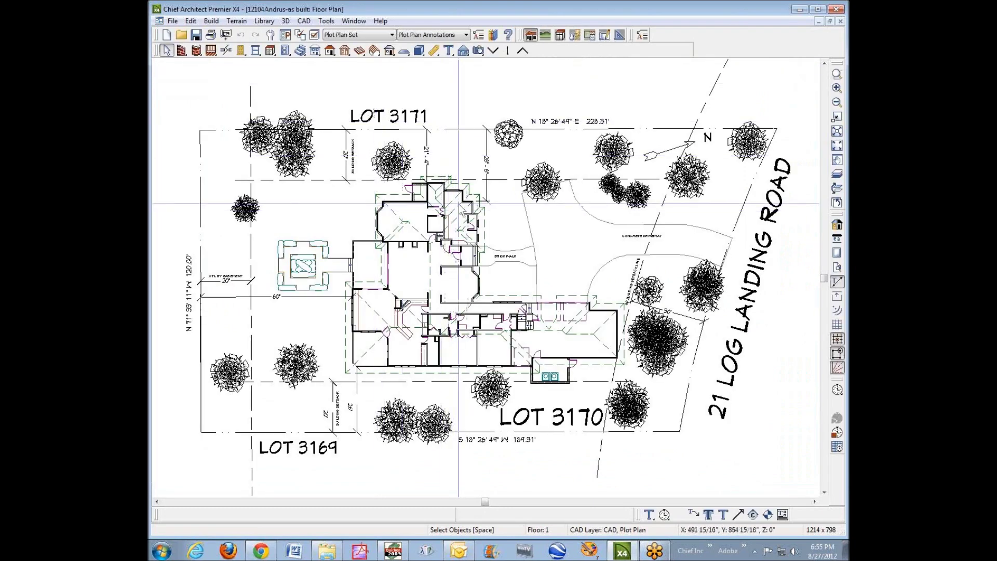
# Step: Open the Building Sections detail from CAD Detail Management to show the typical wall section
pyautogui.click(305, 21)
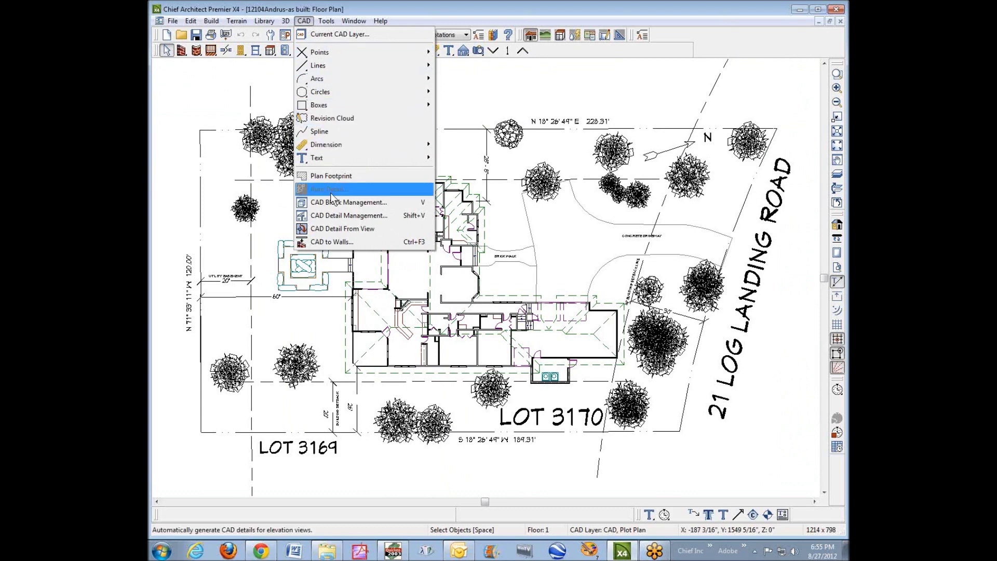
pyautogui.click(367, 220)
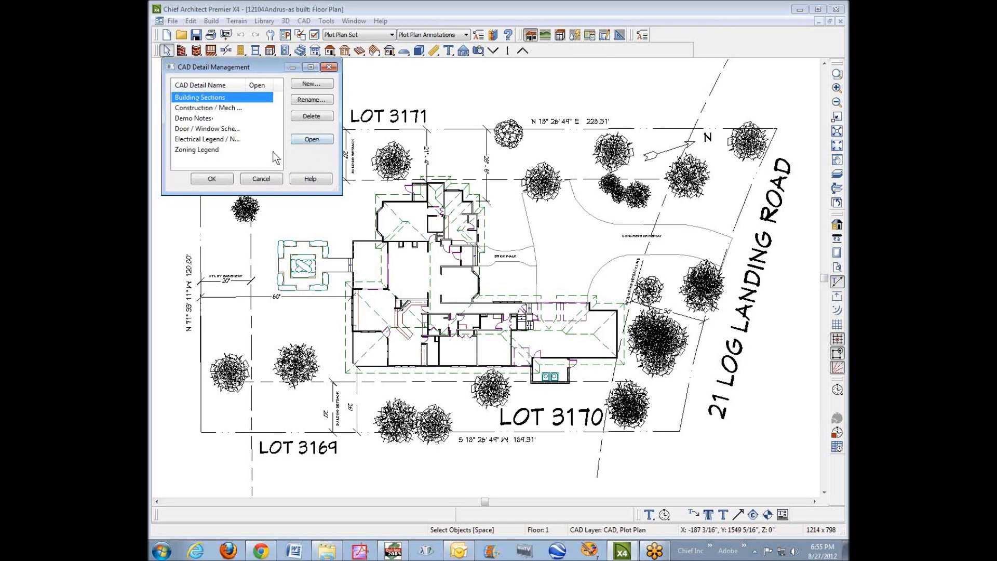
pyautogui.click(312, 139)
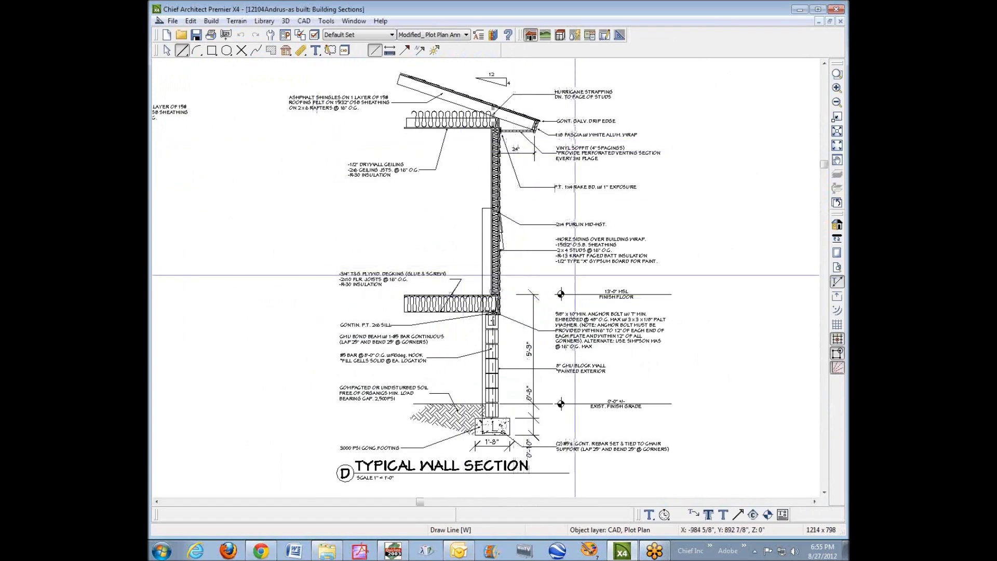
pyautogui.click(838, 148)
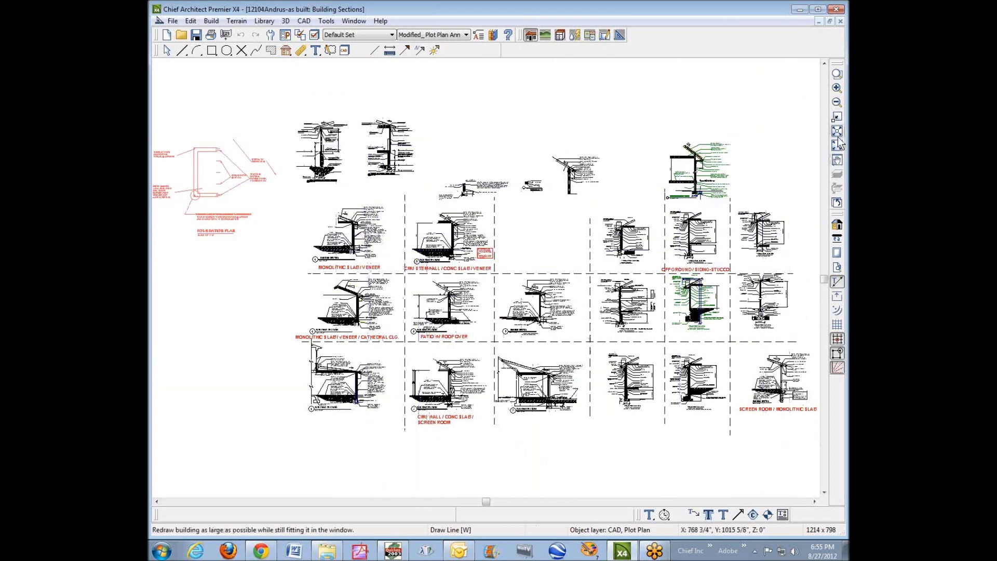
pyautogui.click(838, 116)
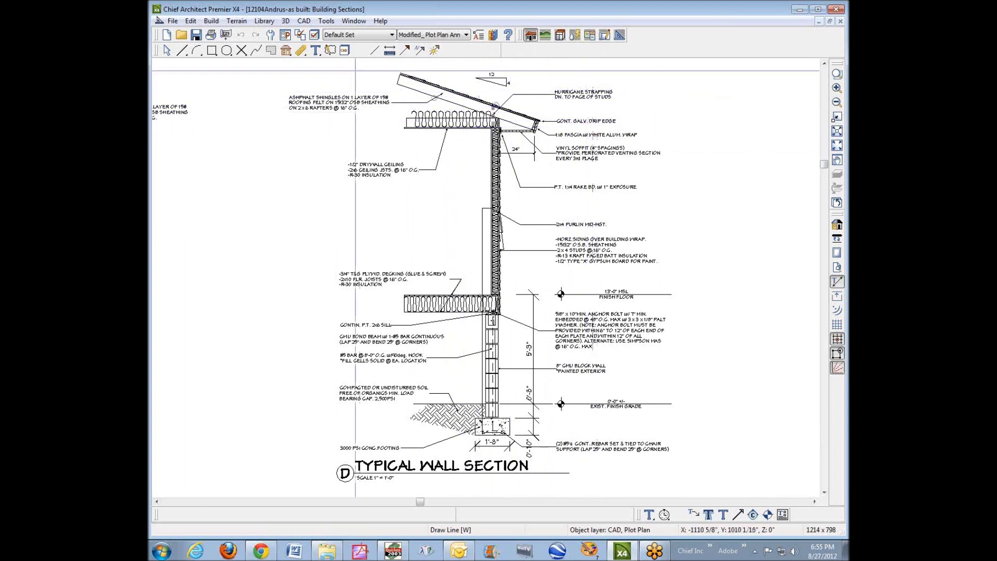
pyautogui.click(173, 21)
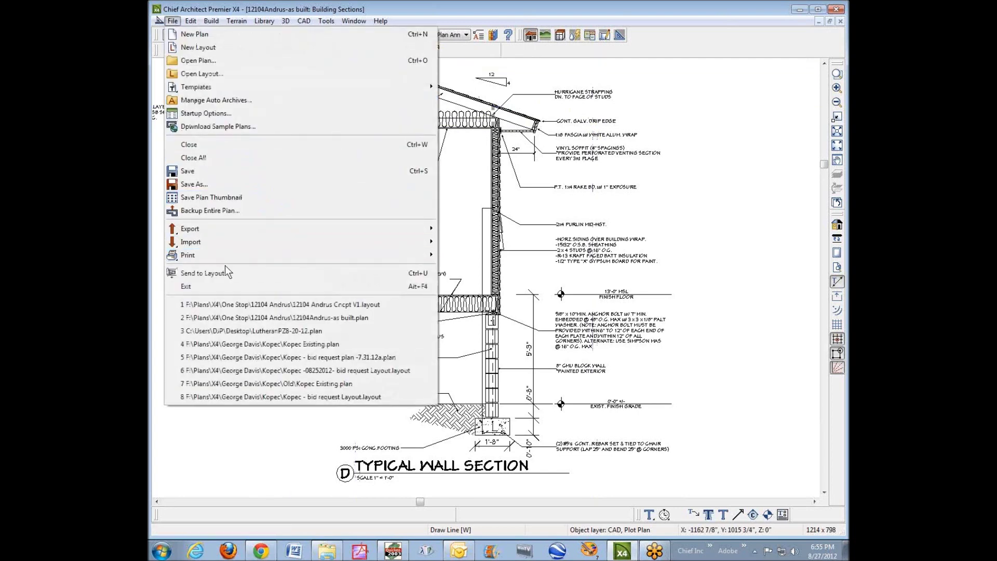
pyautogui.click(679, 141)
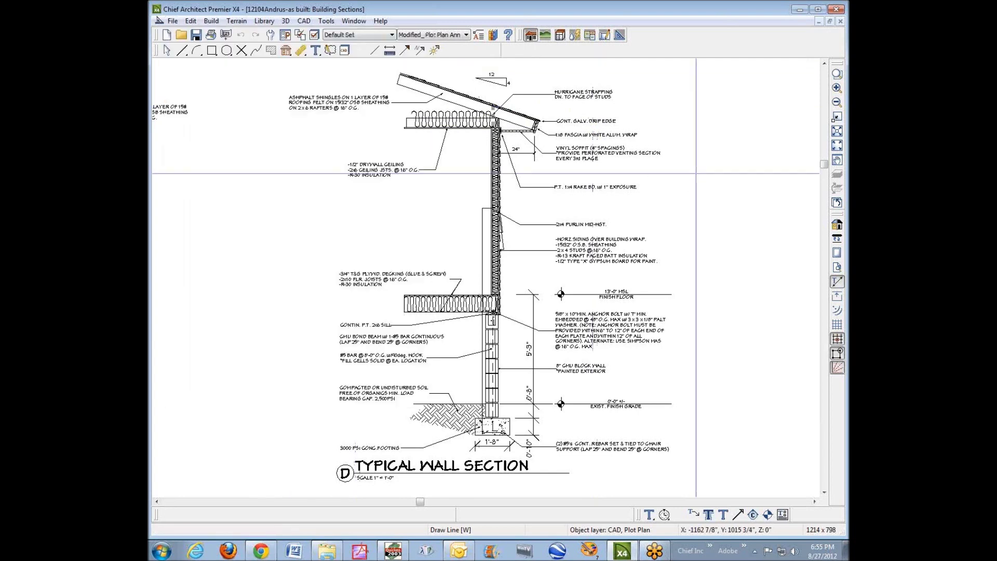
pyautogui.click(837, 145)
pyautogui.click(838, 75)
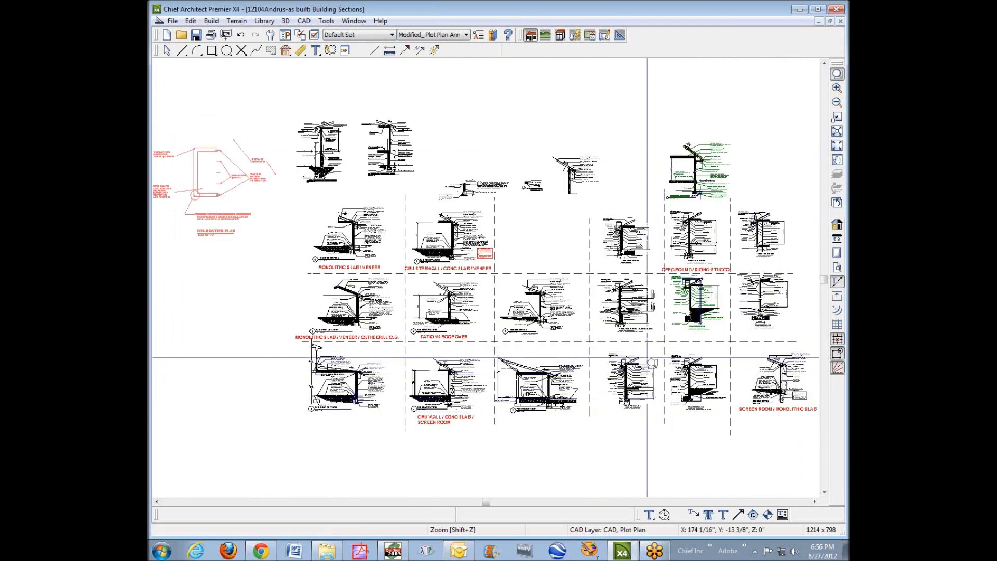
pyautogui.moveTo(665, 343)
pyautogui.mouseDown()
pyautogui.moveTo(713, 425)
pyautogui.moveTo(733, 422)
pyautogui.mouseUp()
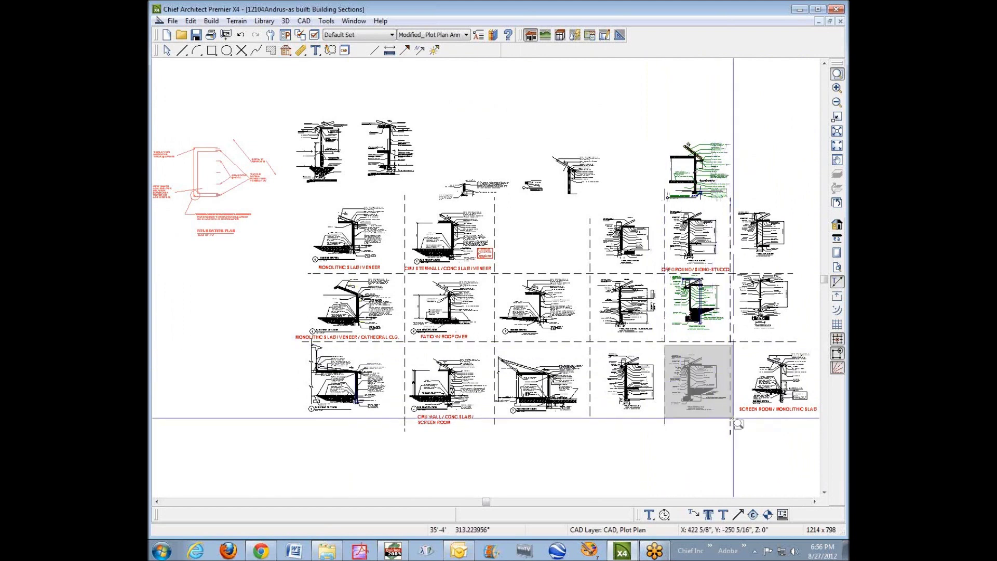
# Step: Zoom in on the brick-veneer Typical Wall Section and check the roof leader line
pyautogui.moveTo(738, 423); pyautogui.dragTo(736, 424)
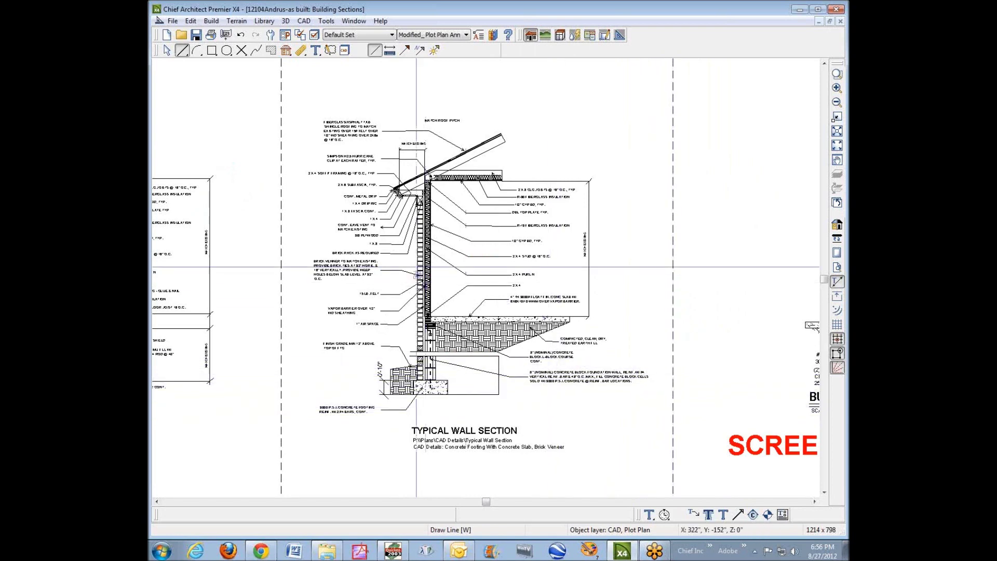
pyautogui.press('space')
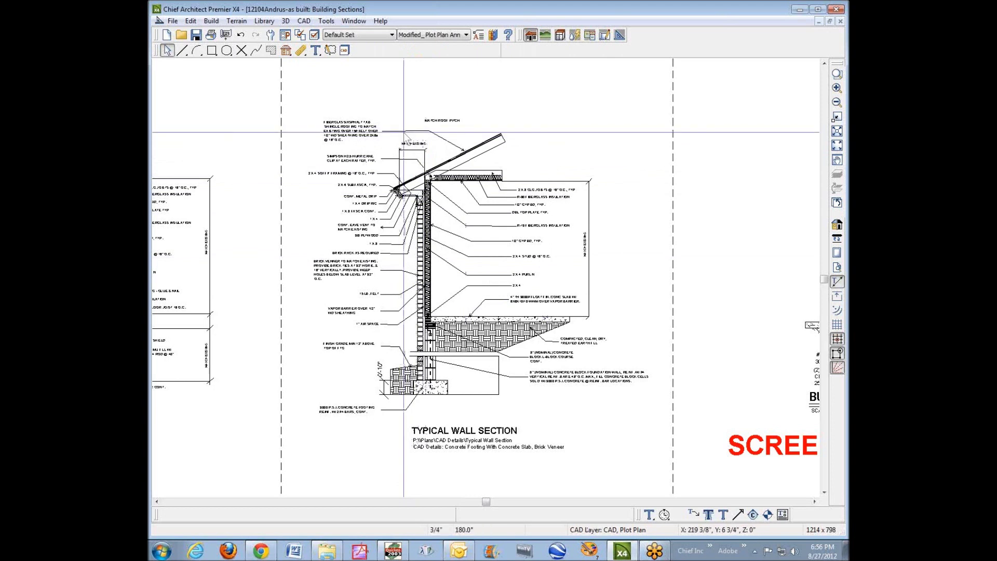
pyautogui.click(403, 132)
pyautogui.press('Escape')
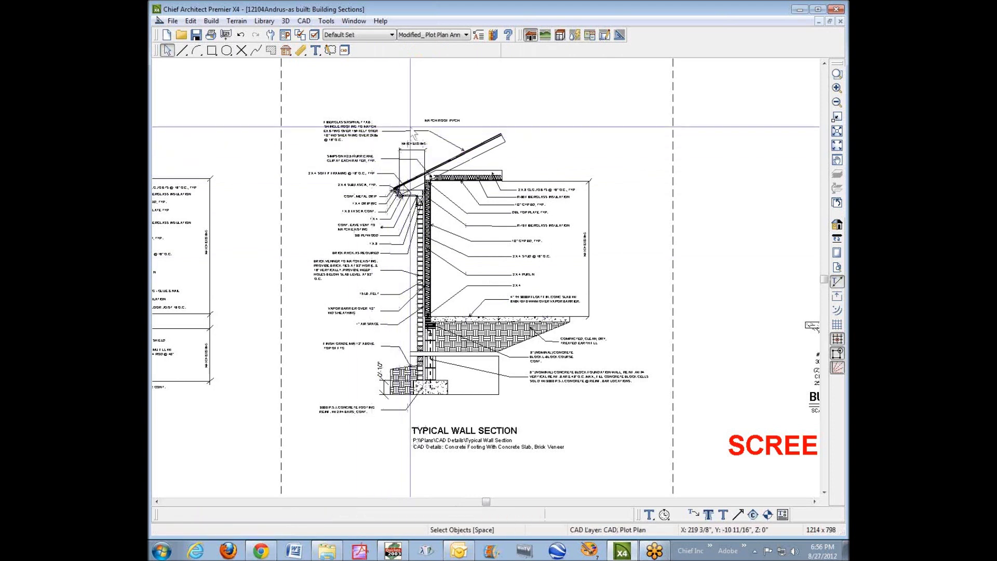
# Step: Select and deselect the polylines and lines around the roof detail
pyautogui.click(399, 130)
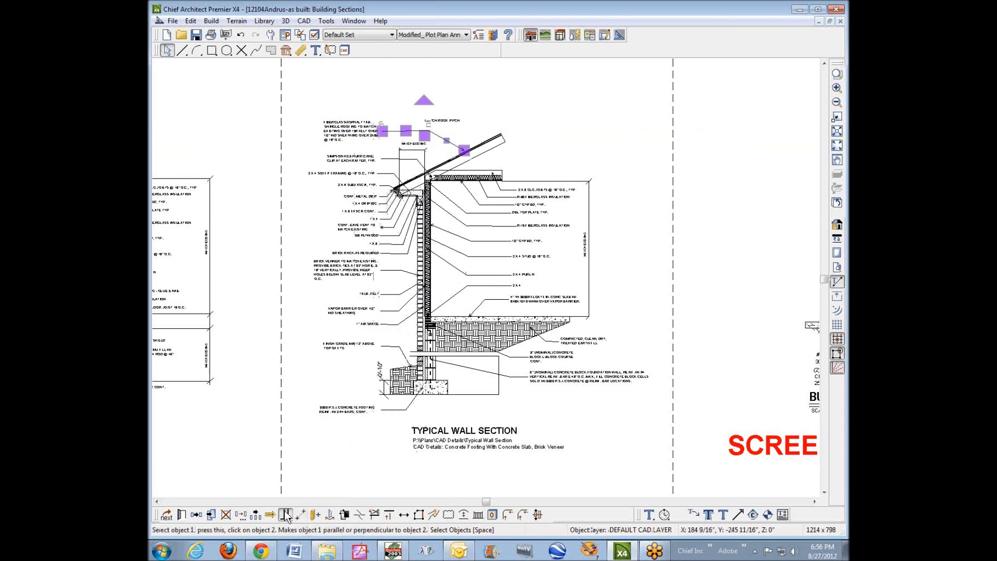
pyautogui.click(287, 515)
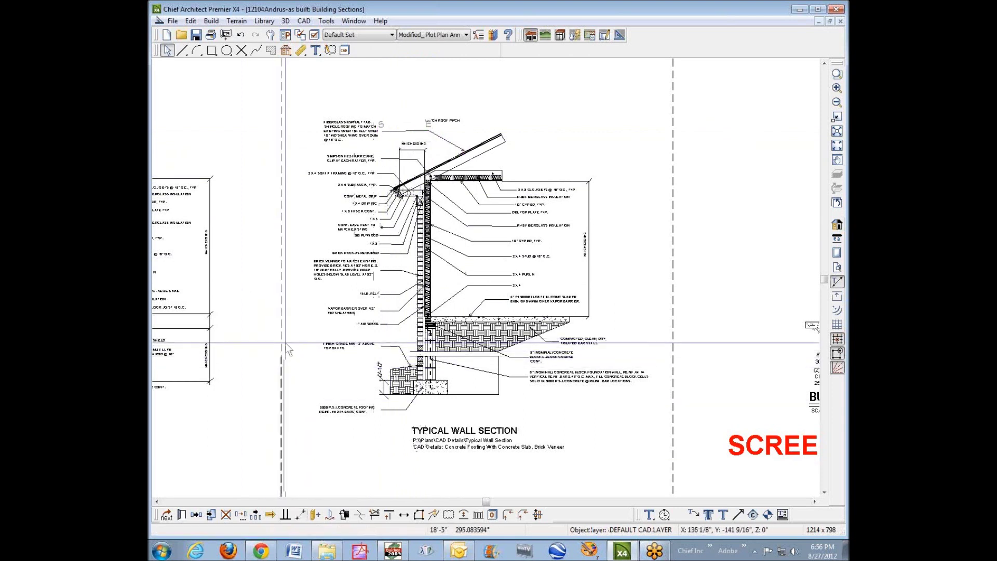
pyautogui.press('Escape')
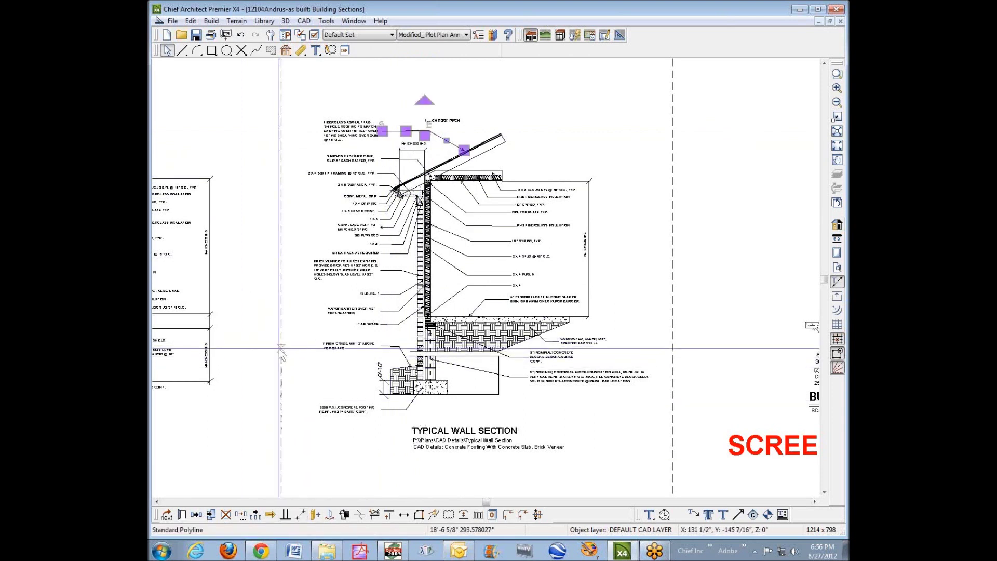
pyautogui.press('Escape')
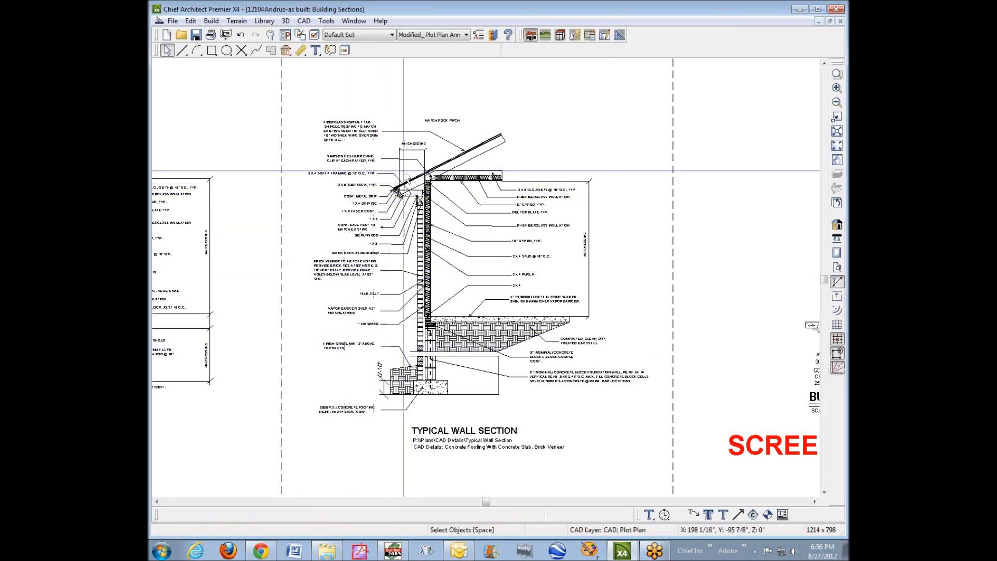
pyautogui.click(413, 161)
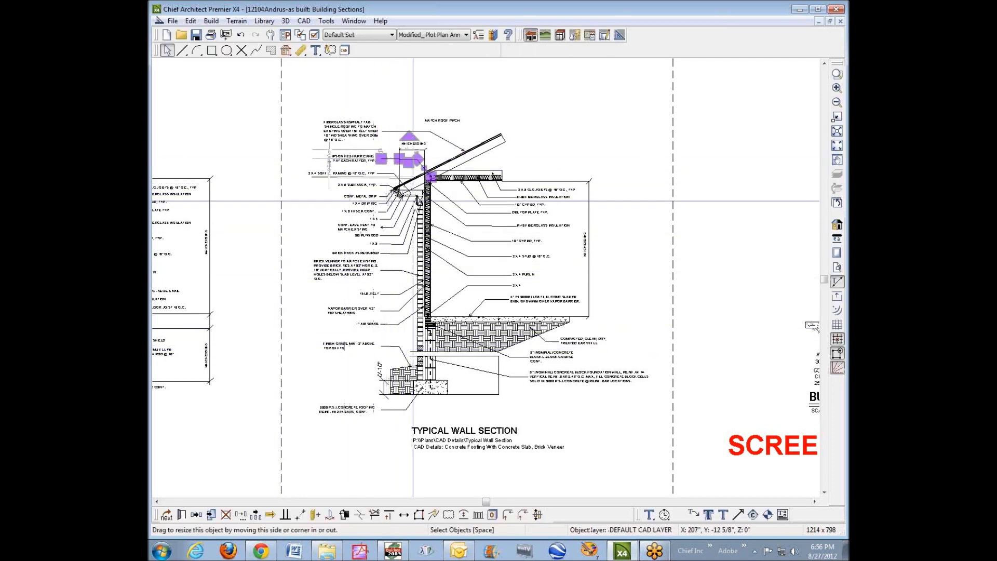
pyautogui.click(300, 514)
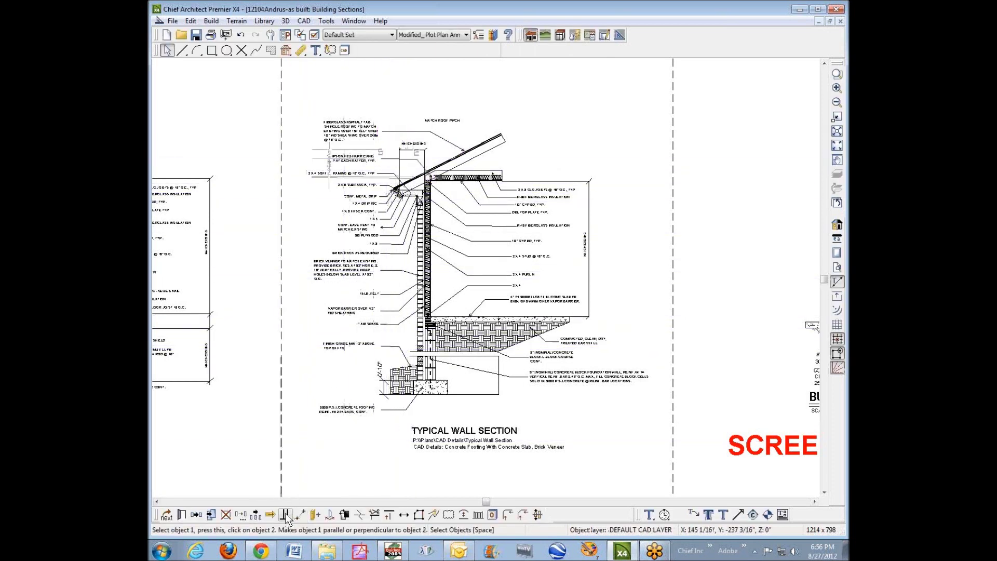
pyautogui.click(286, 465)
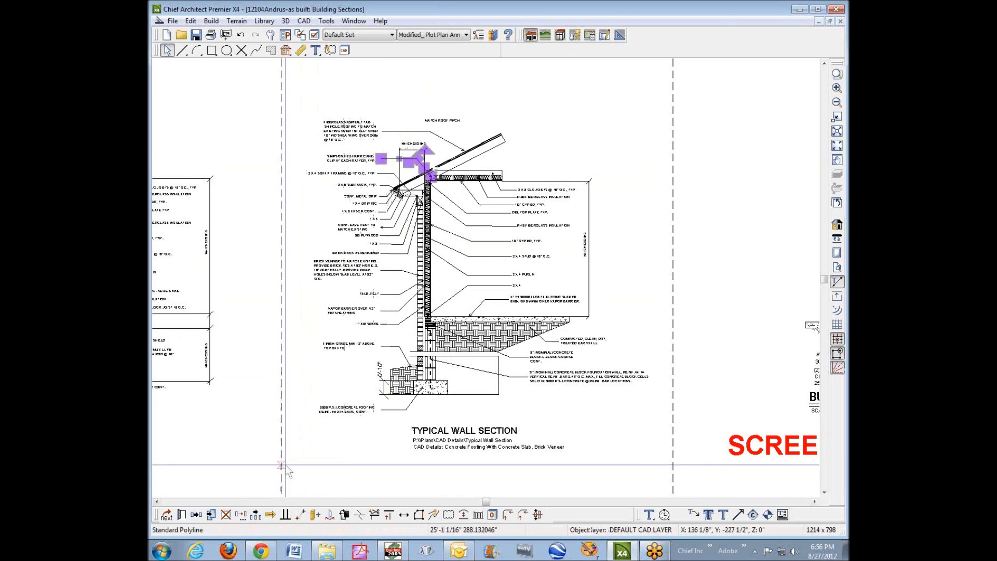
pyautogui.click(284, 467)
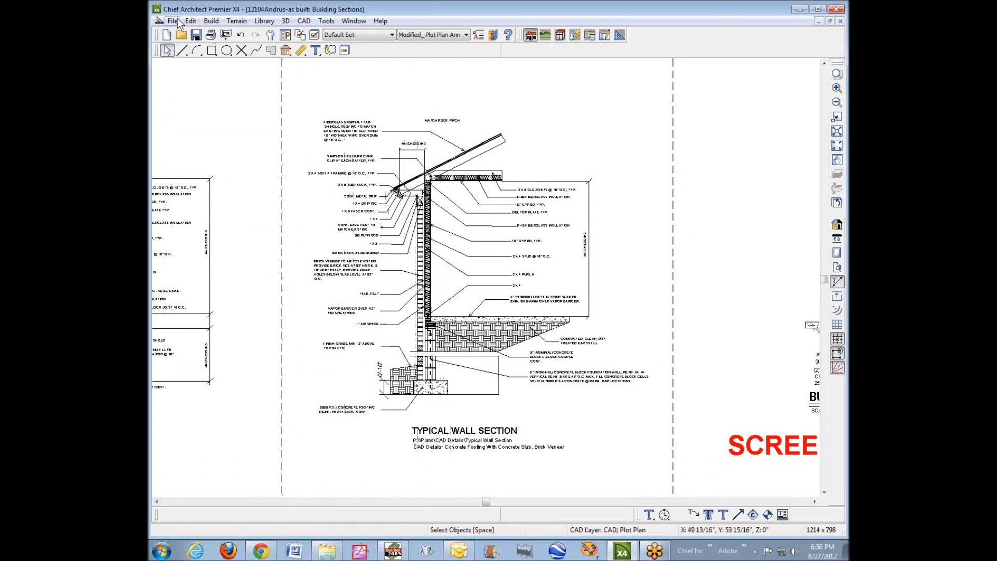
pyautogui.click(173, 21)
# Step: Send the current screen to layout page 6 at 1/2 in = 1 ft
pyautogui.click(207, 270)
pyautogui.write('6')
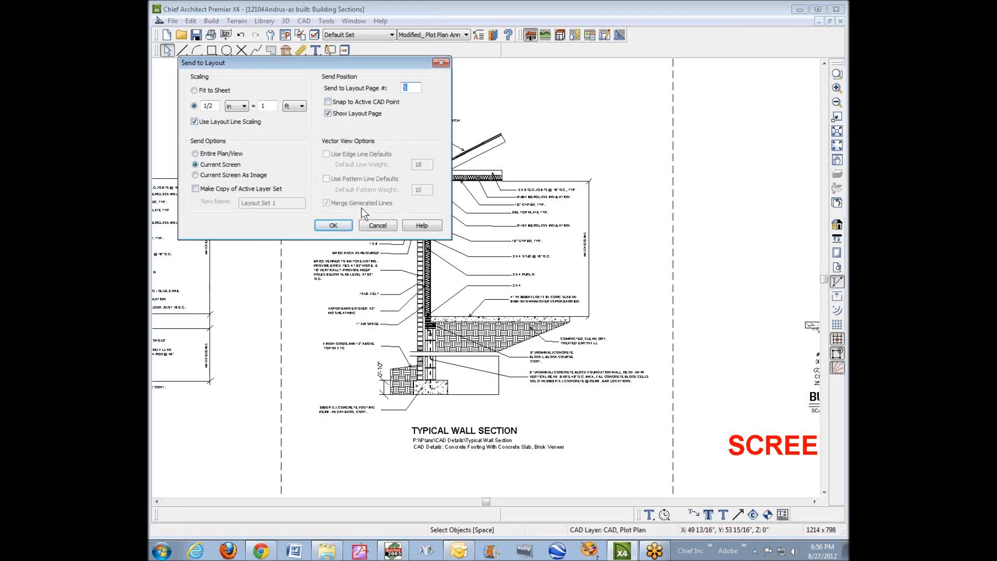
pyautogui.click(345, 228)
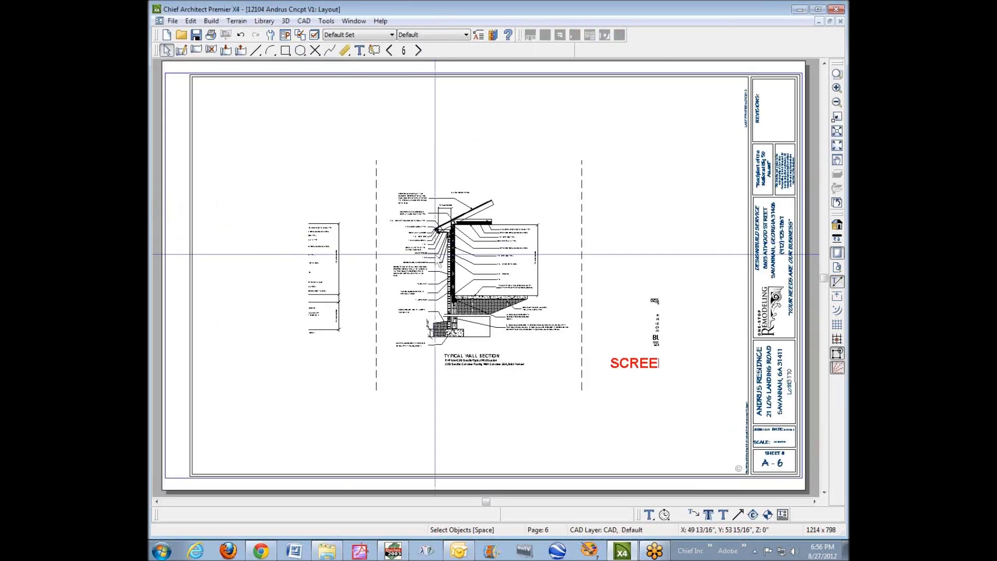
# Step: Crop the left and right sides of the wall-section layout box
pyautogui.click(504, 282)
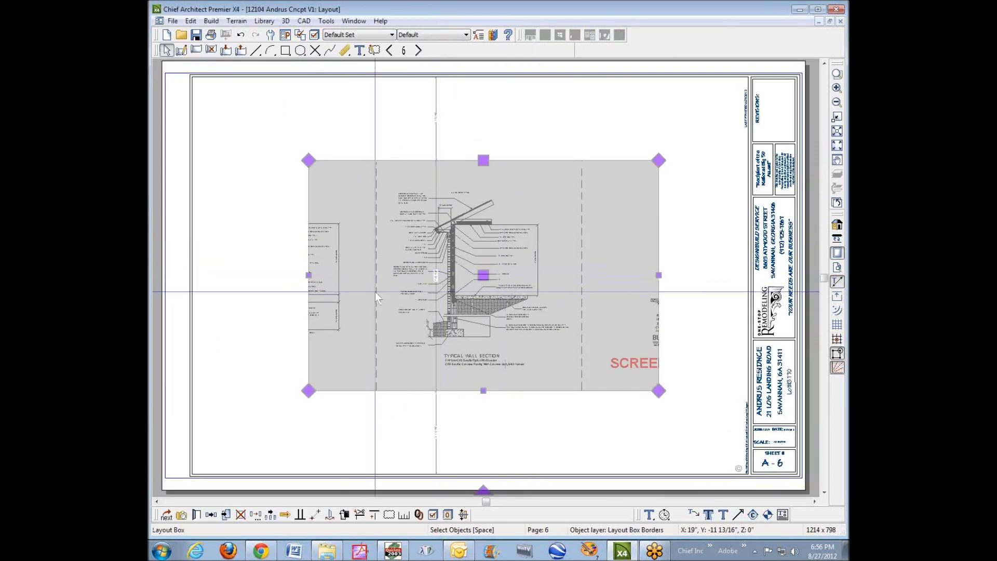
pyautogui.click(310, 273)
pyautogui.moveTo(310, 273); pyautogui.dragTo(383, 274)
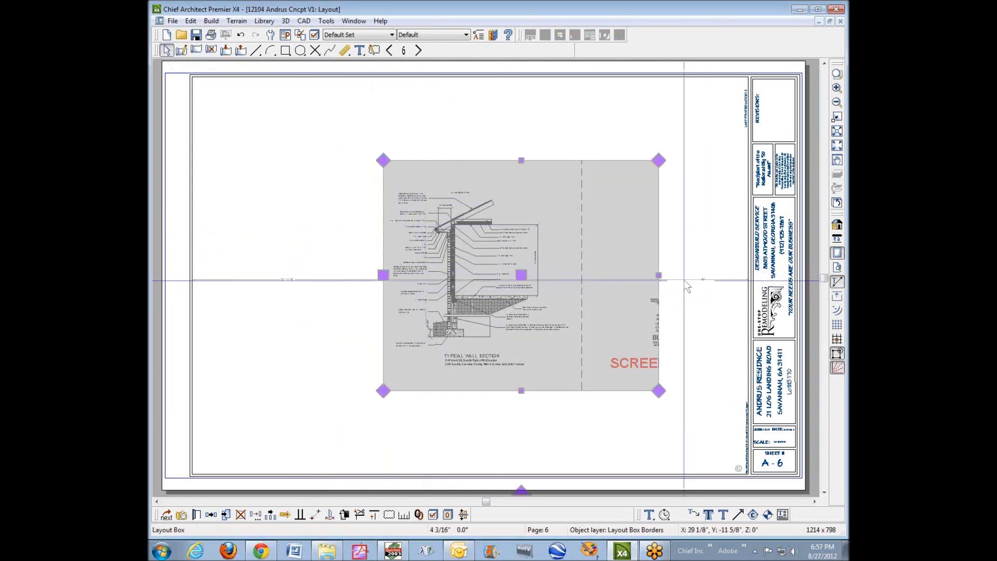
pyautogui.moveTo(659, 275); pyautogui.dragTo(579, 299)
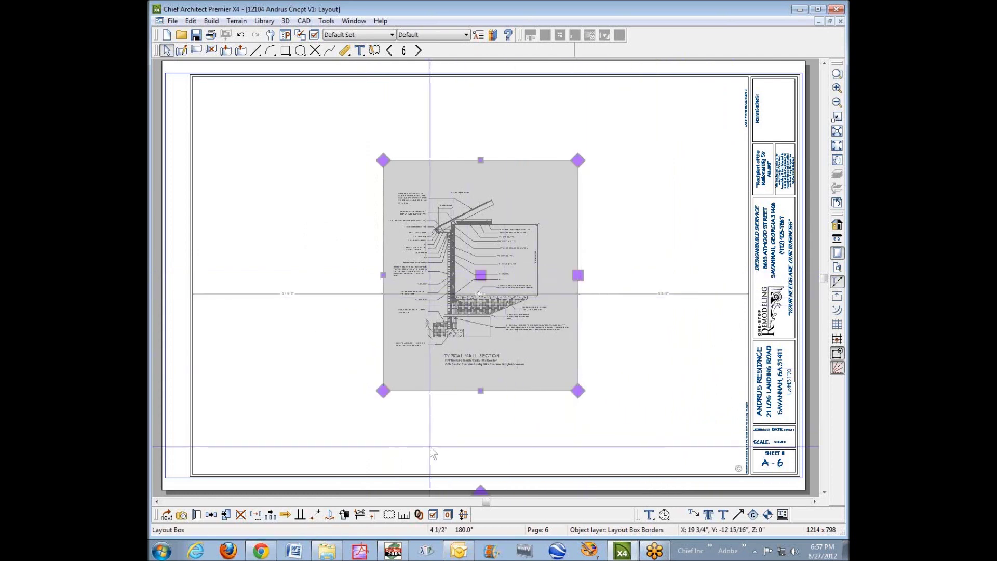
# Step: Keep the box's scale unchanged and move the wall section to the sheet's upper left
pyautogui.click(401, 515)
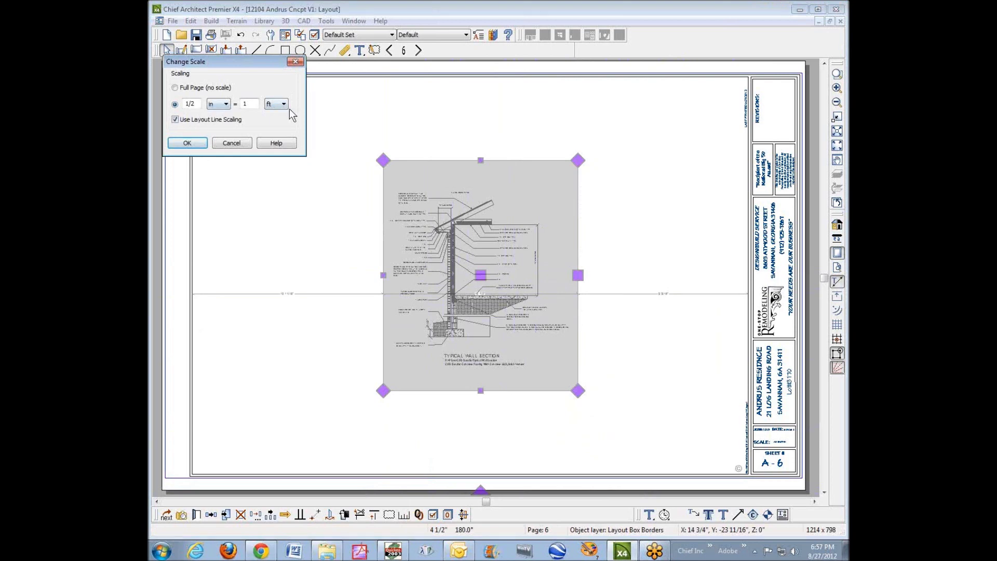
pyautogui.click(242, 144)
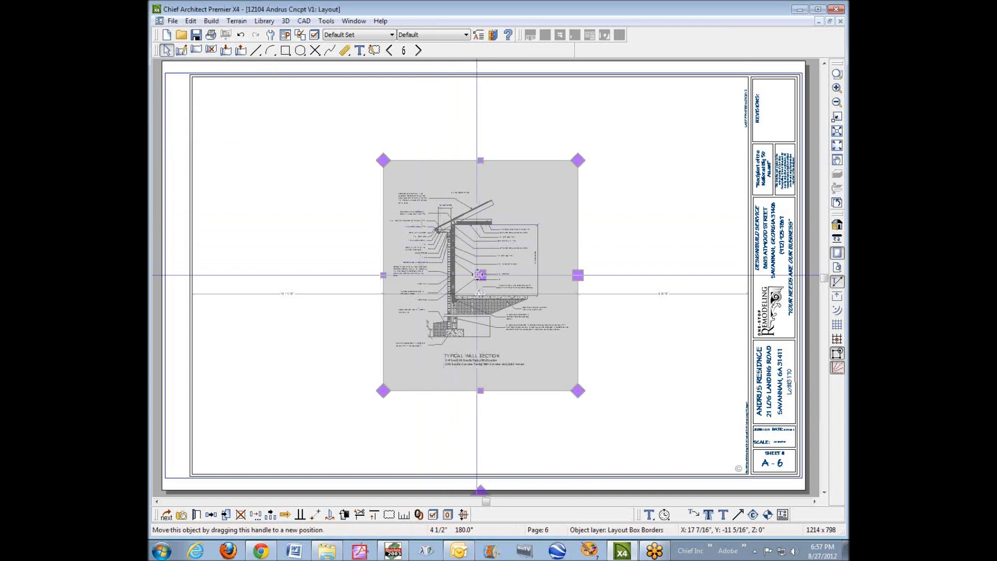
pyautogui.moveTo(480, 274); pyautogui.dragTo(312, 200)
pyautogui.click(524, 218)
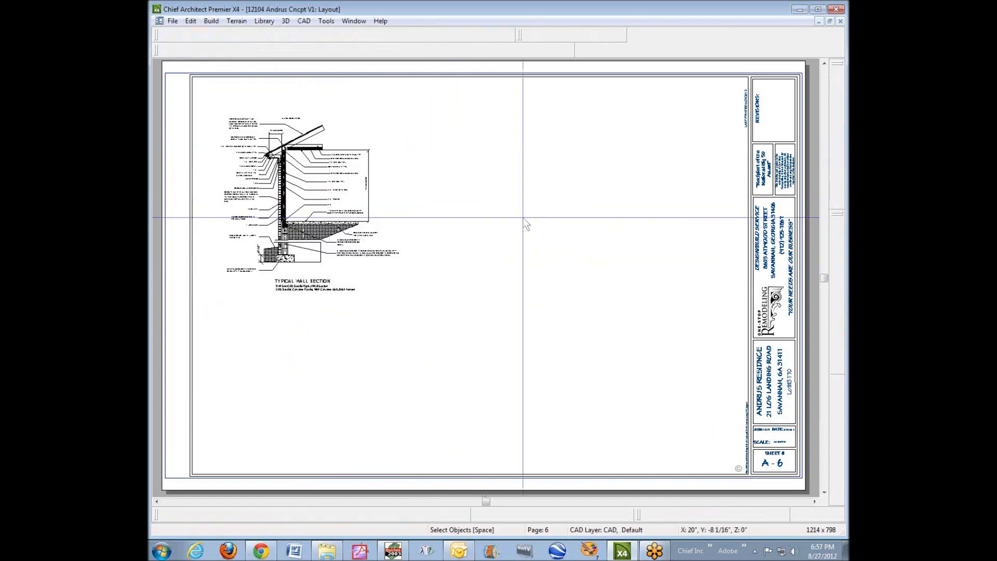
# Step: Close the Building Sections view and open the Construction / Mech / Plmg Notes detail
pyautogui.hotkey('ctrl', 'Tab')
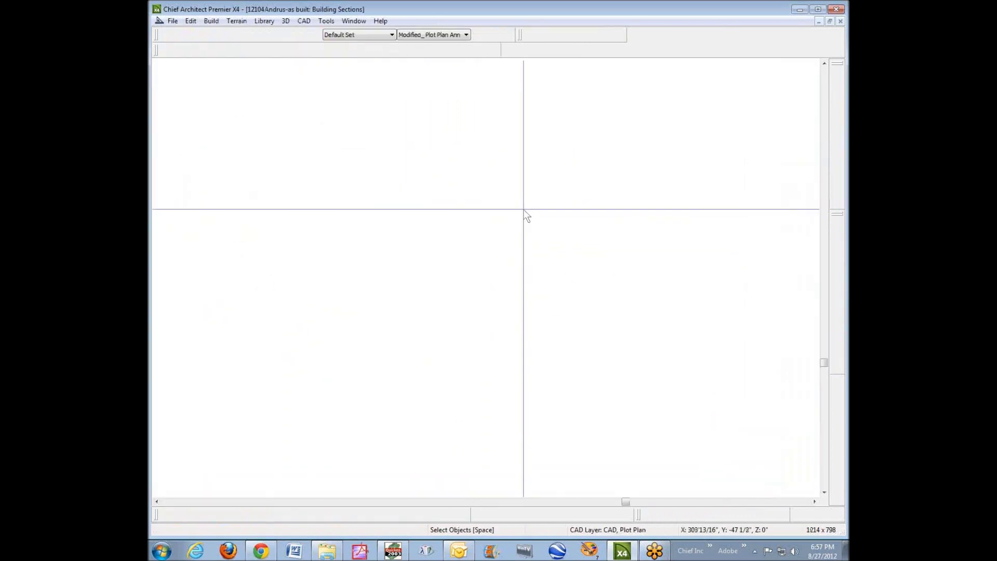
pyautogui.click(842, 21)
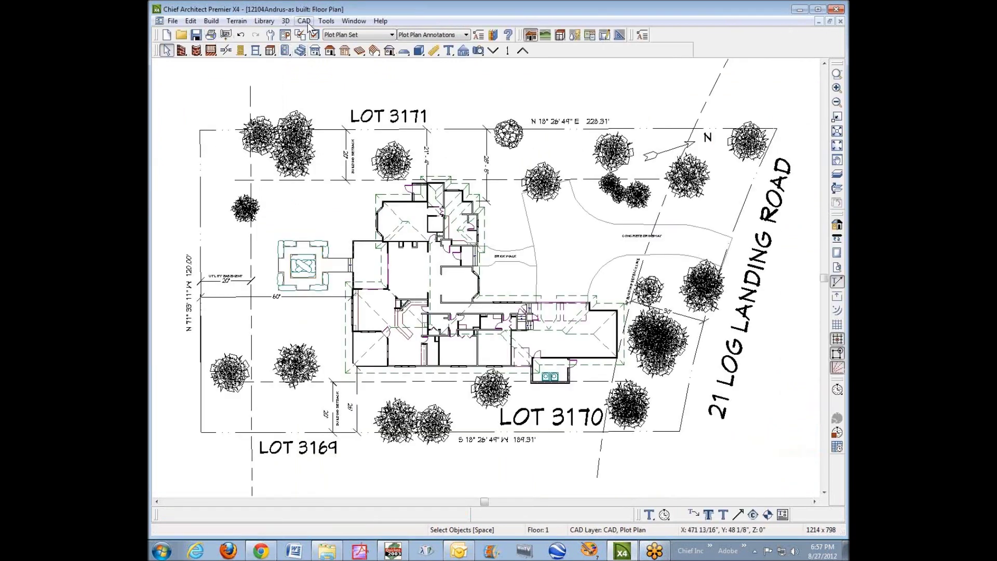
pyautogui.click(304, 21)
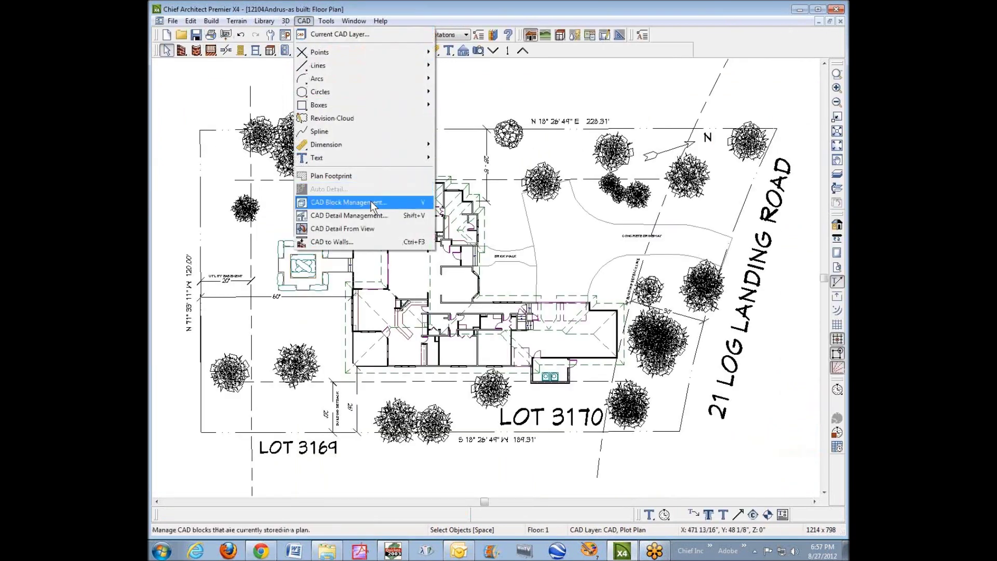
pyautogui.click(371, 213)
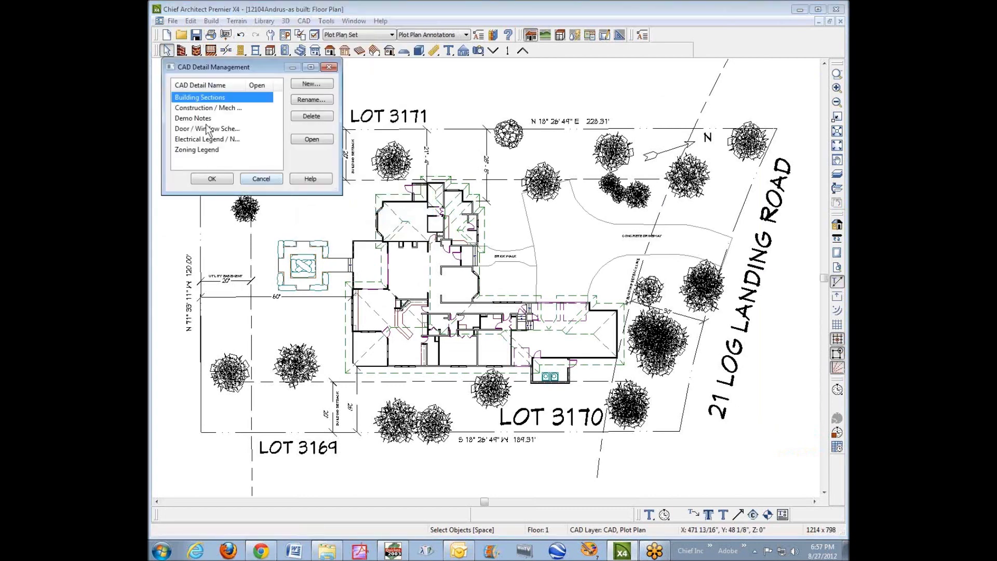
pyautogui.click(311, 139)
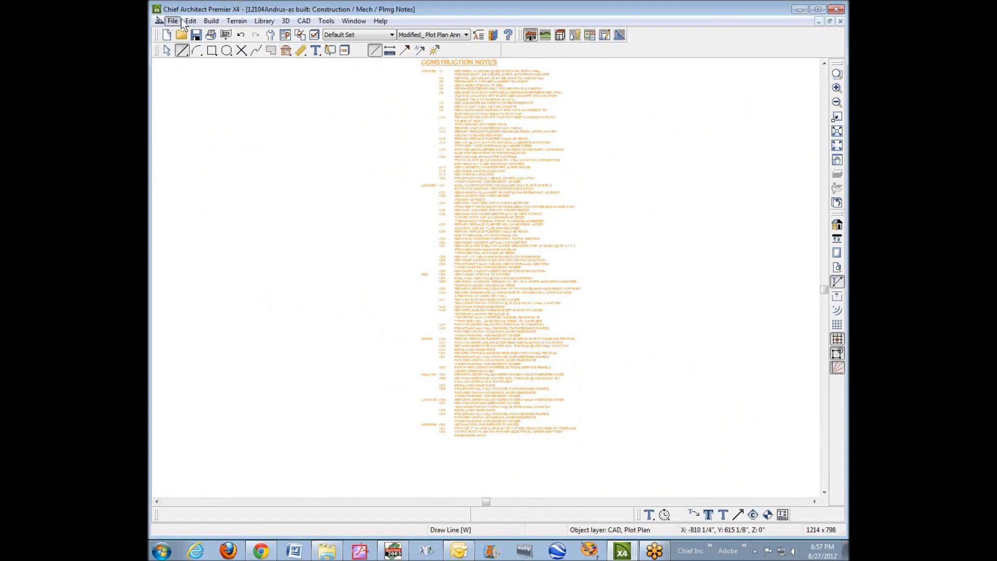
pyautogui.click(190, 21)
# Step: Send the construction notes view to layout page 6 as Current Screen
pyautogui.click(190, 22)
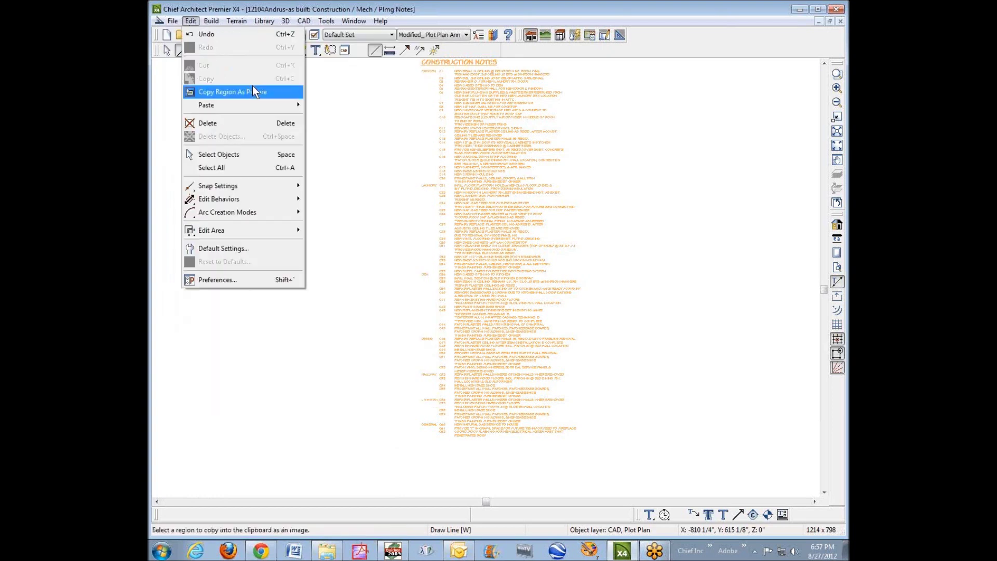
pyautogui.click(172, 22)
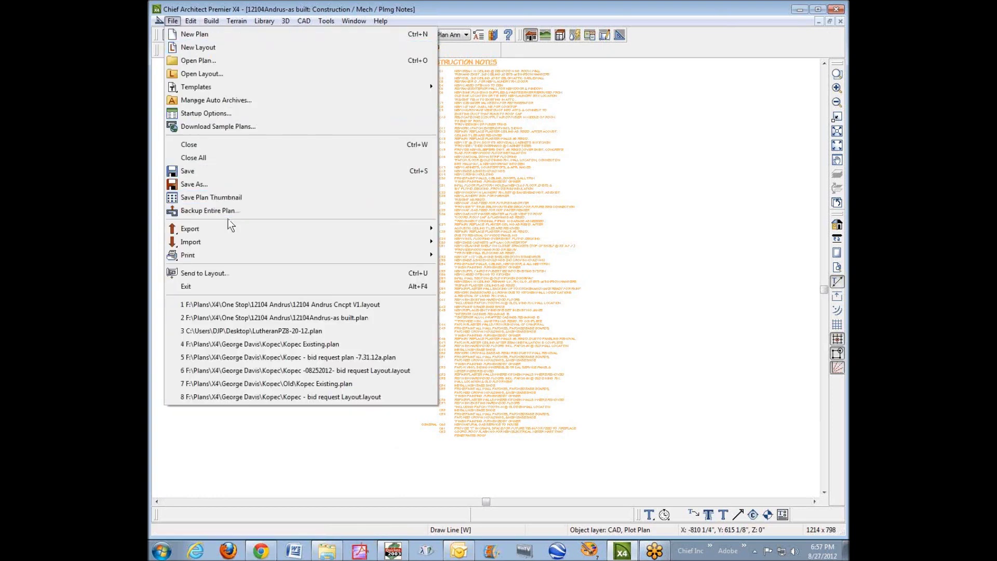
pyautogui.click(214, 269)
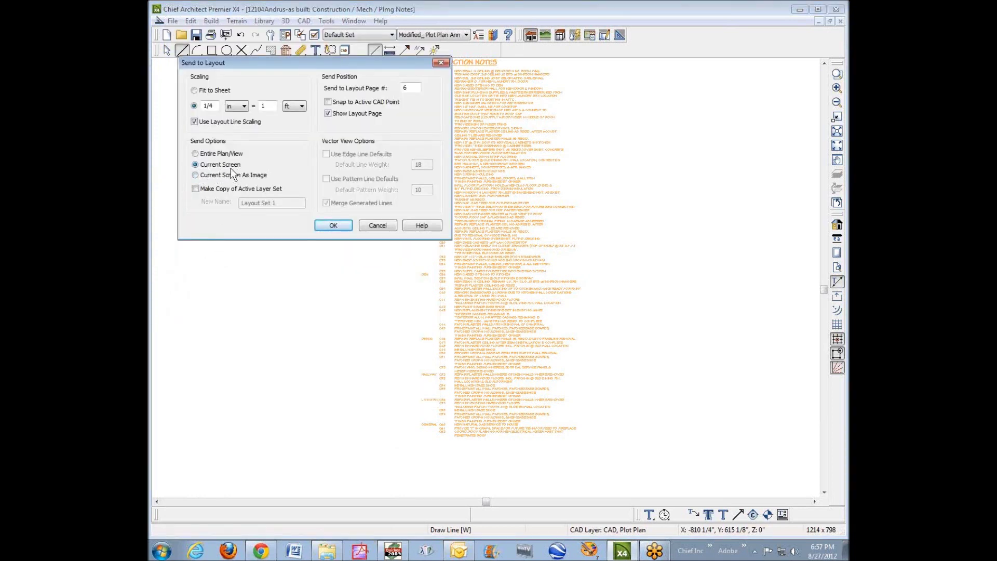
pyautogui.click(345, 224)
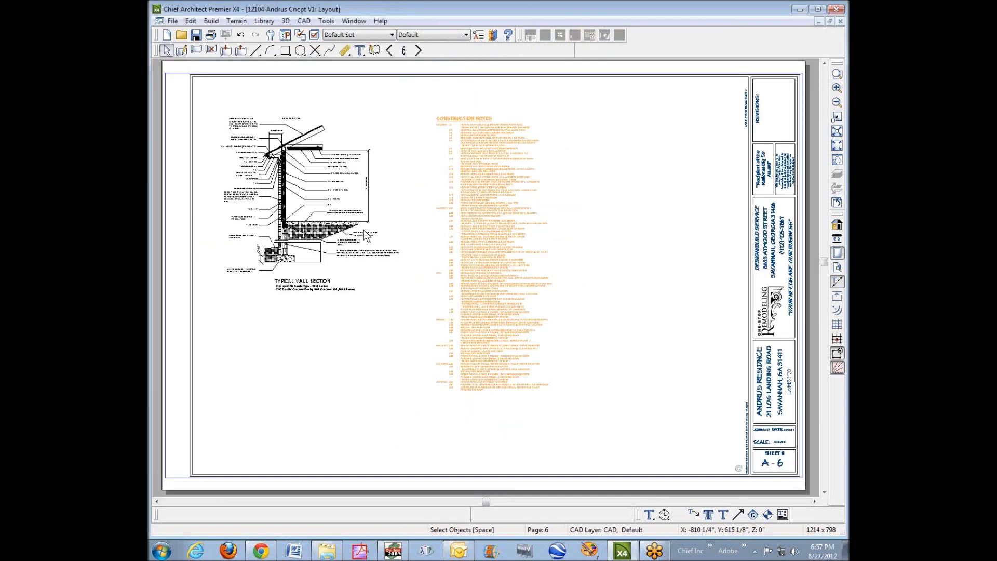
# Step: Crop the notes box from the left and right, leaving its scale unchanged
pyautogui.click(468, 231)
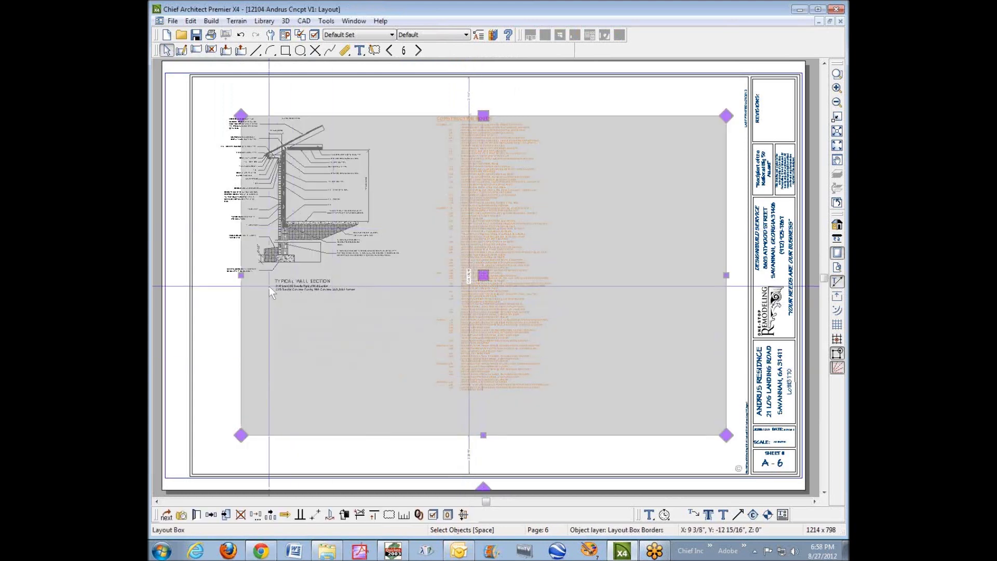
pyautogui.moveTo(469, 274); pyautogui.dragTo(421, 275)
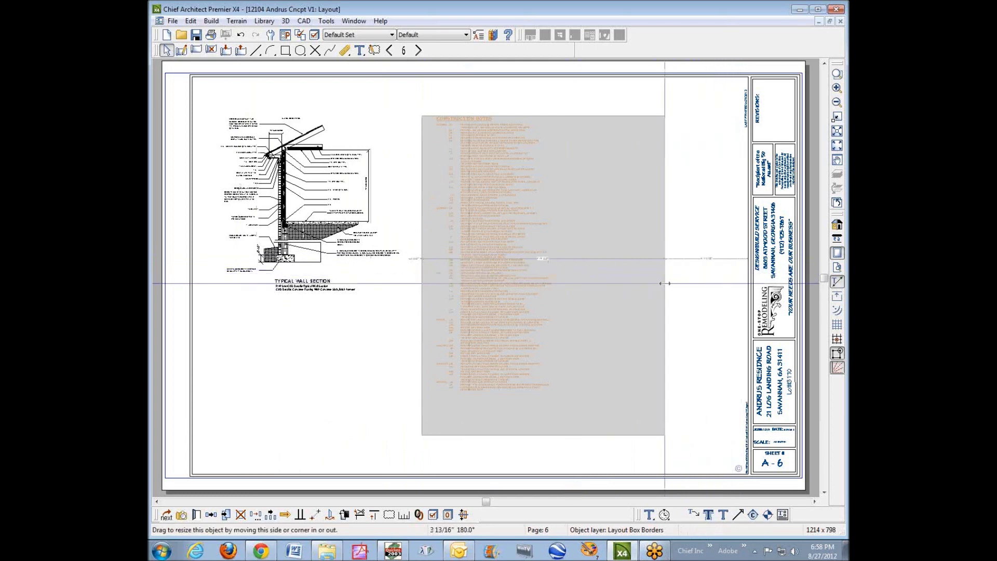
pyautogui.moveTo(664, 284); pyautogui.dragTo(563, 275)
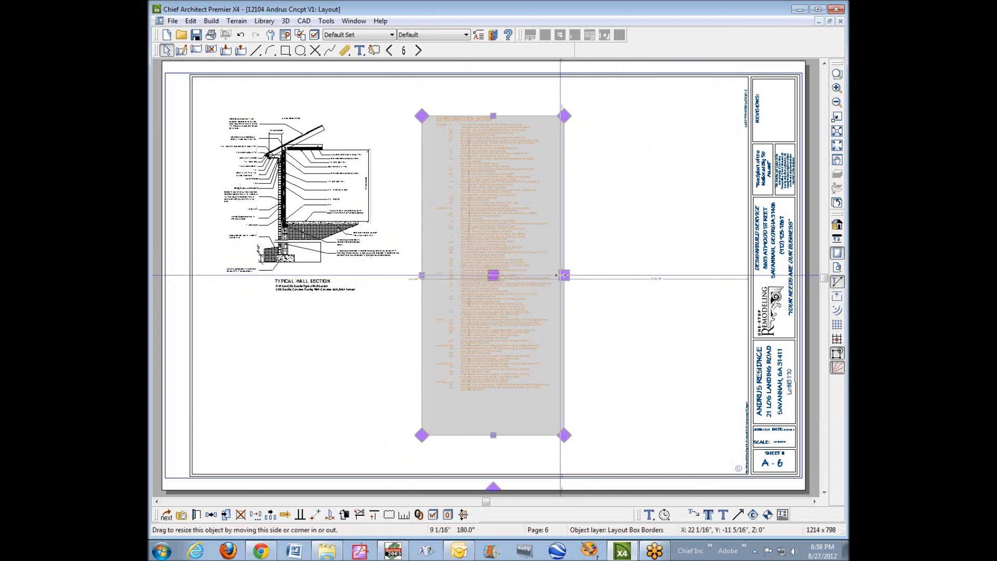
pyautogui.click(403, 515)
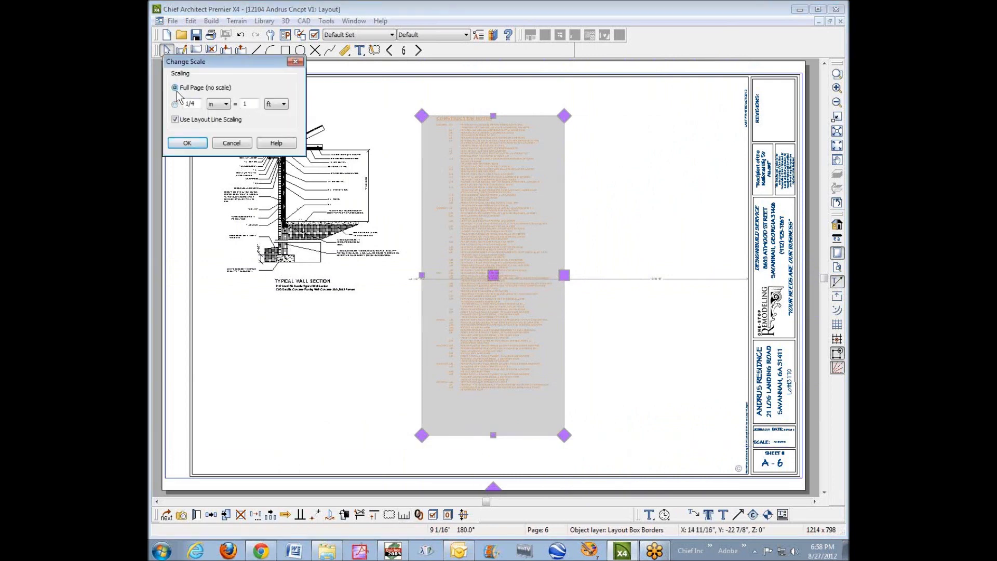
pyautogui.click(189, 144)
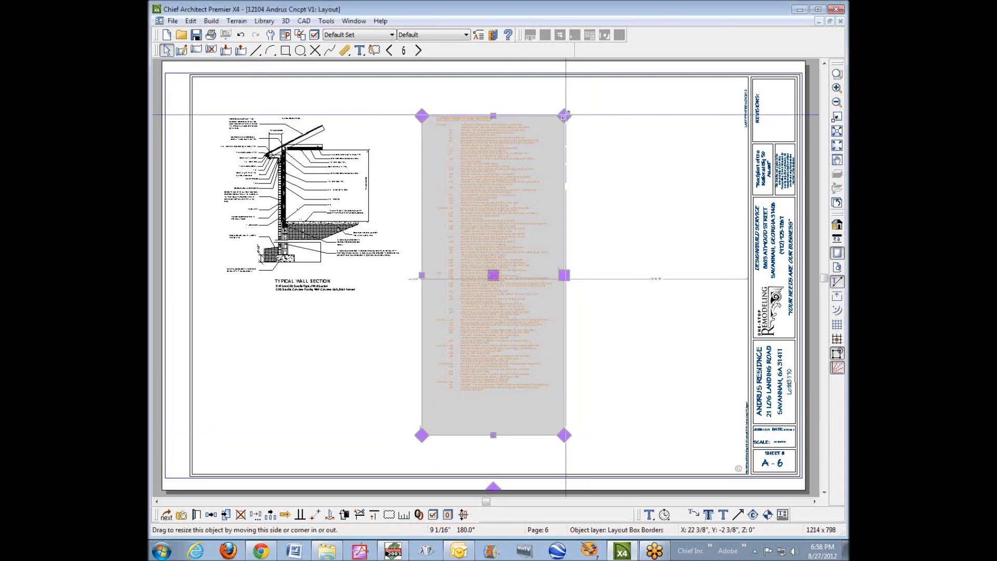
# Step: Reshape the notes box into a tall column, move it right, and reopen its detail
pyautogui.moveTo(569, 114); pyautogui.dragTo(586, 99)
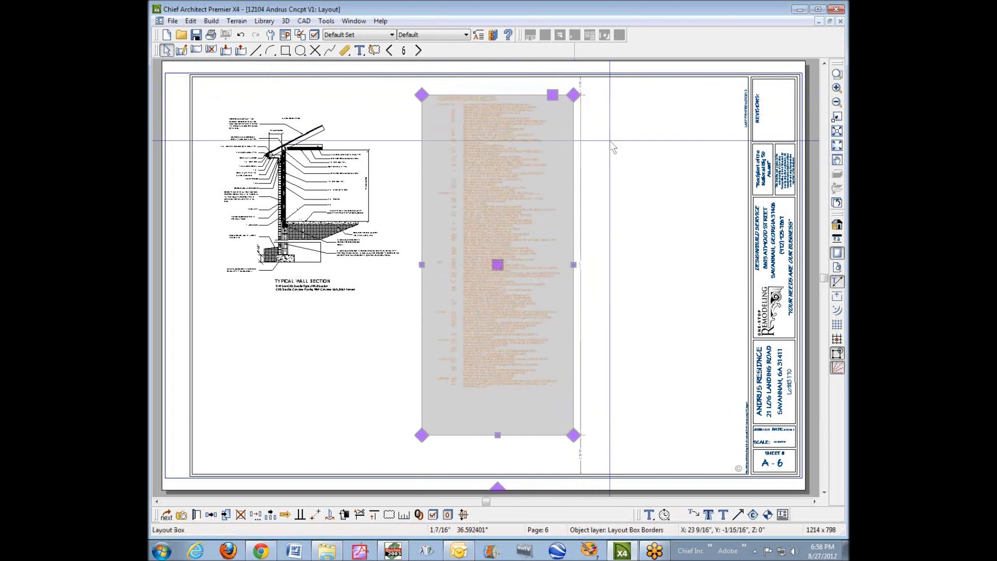
pyautogui.moveTo(502, 434); pyautogui.dragTo(507, 401)
pyautogui.moveTo(421, 401)
pyautogui.mouseDown()
pyautogui.moveTo(372, 477)
pyautogui.moveTo(387, 472)
pyautogui.mouseUp()
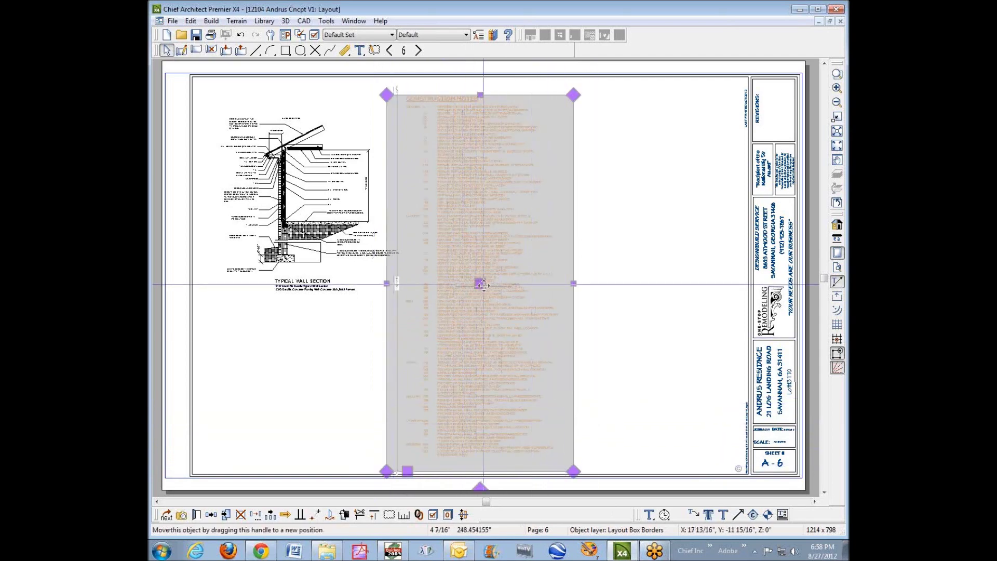
pyautogui.moveTo(481, 283); pyautogui.dragTo(641, 270)
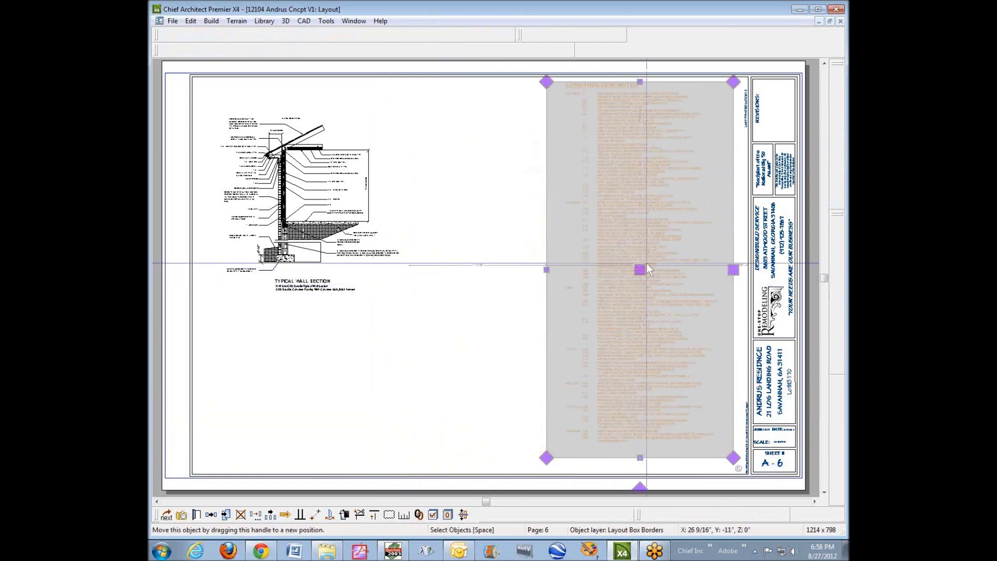
pyautogui.press('w')
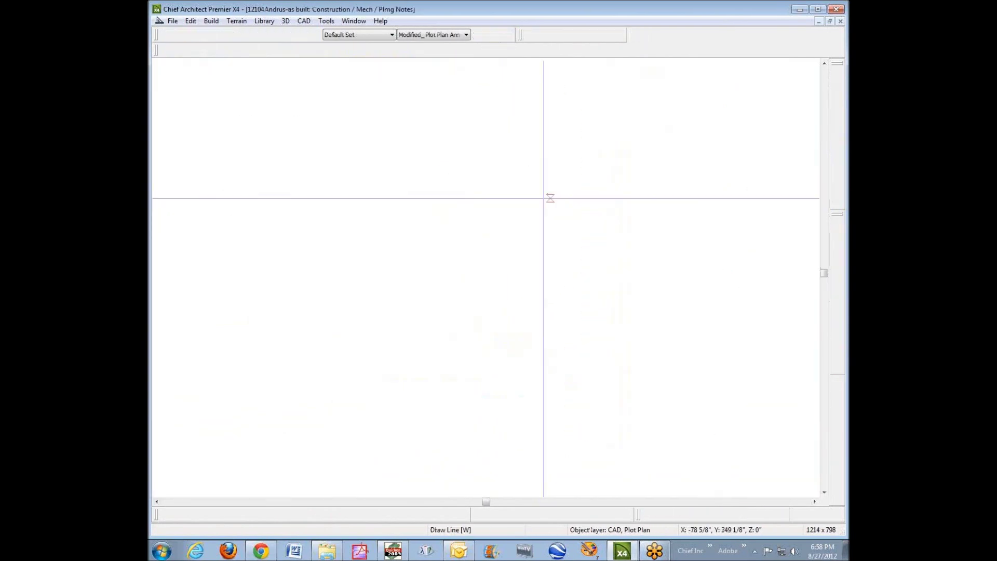
# Step: Close the notes detail and browse the CAD Detail Management list before dismissing it
pyautogui.click(841, 22)
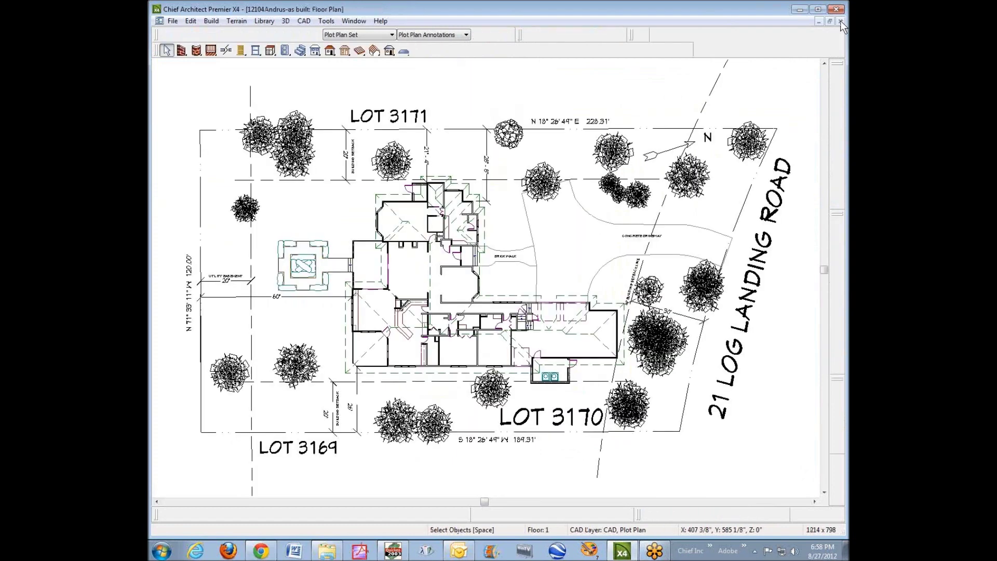
pyautogui.click(305, 22)
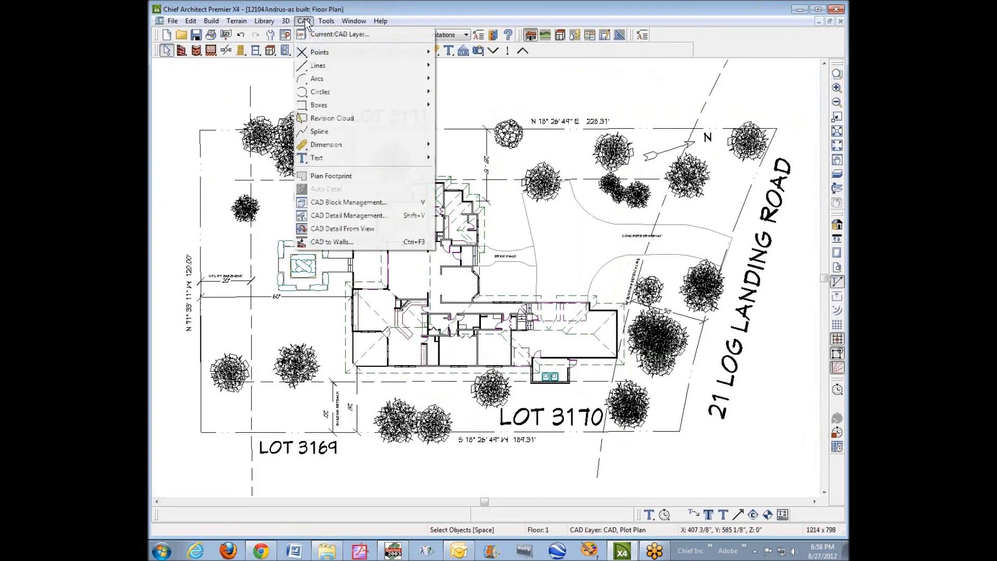
pyautogui.click(366, 217)
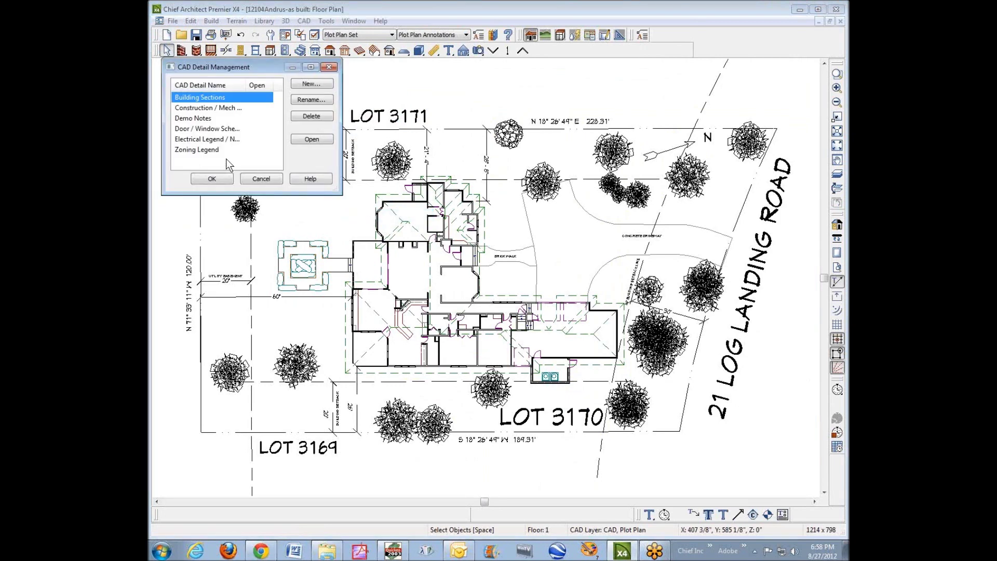
pyautogui.click(197, 151)
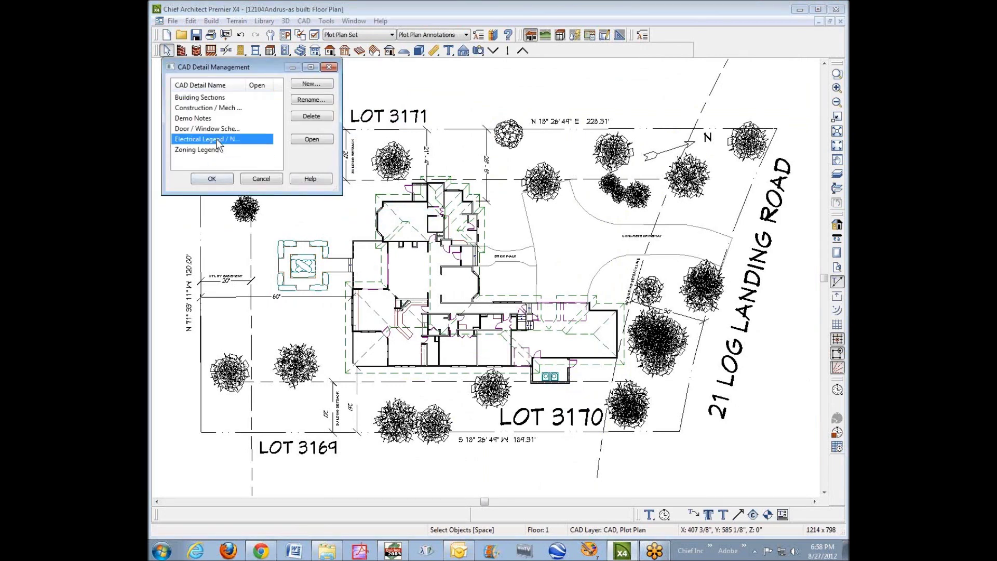
pyautogui.click(204, 130)
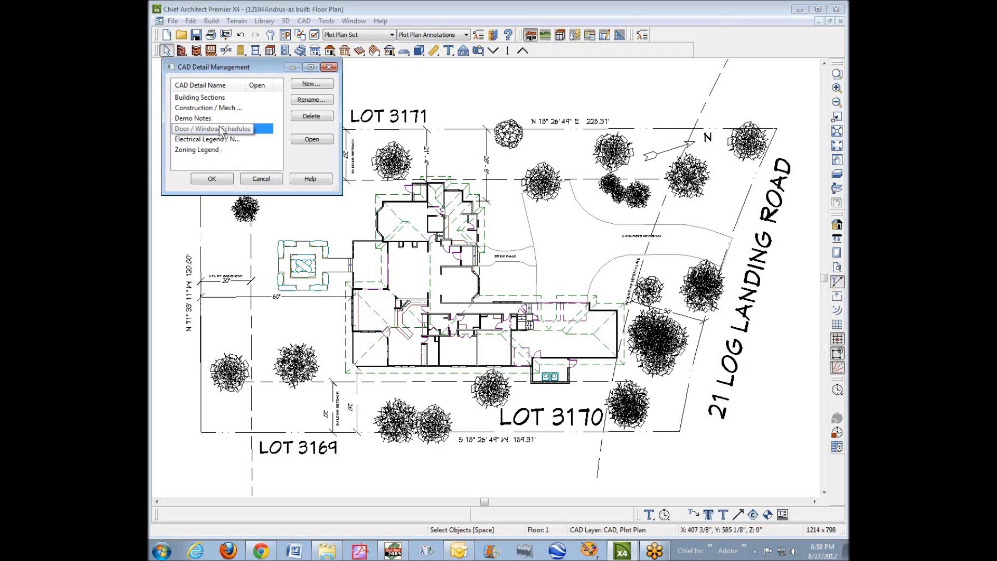
pyautogui.click(197, 150)
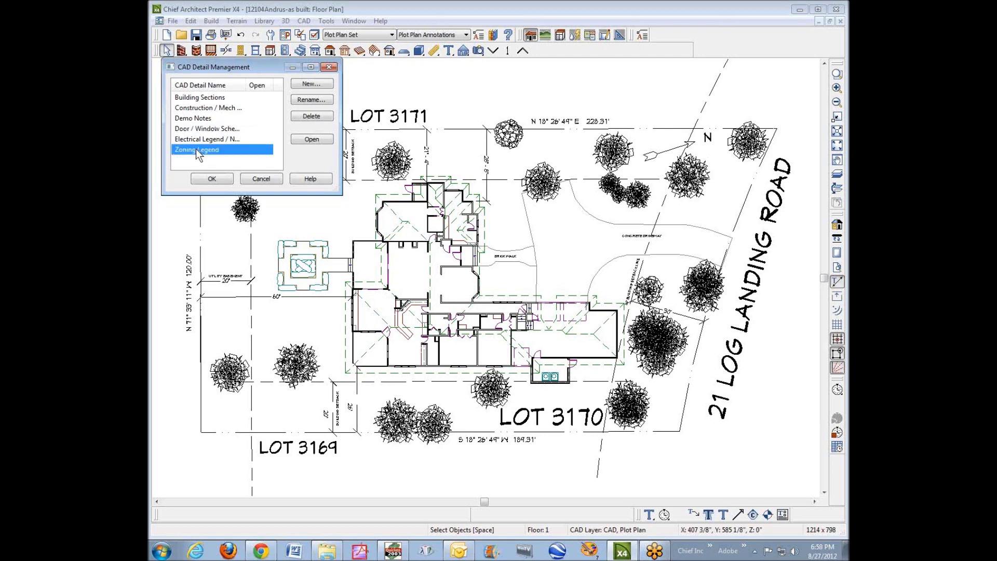
pyautogui.click(218, 177)
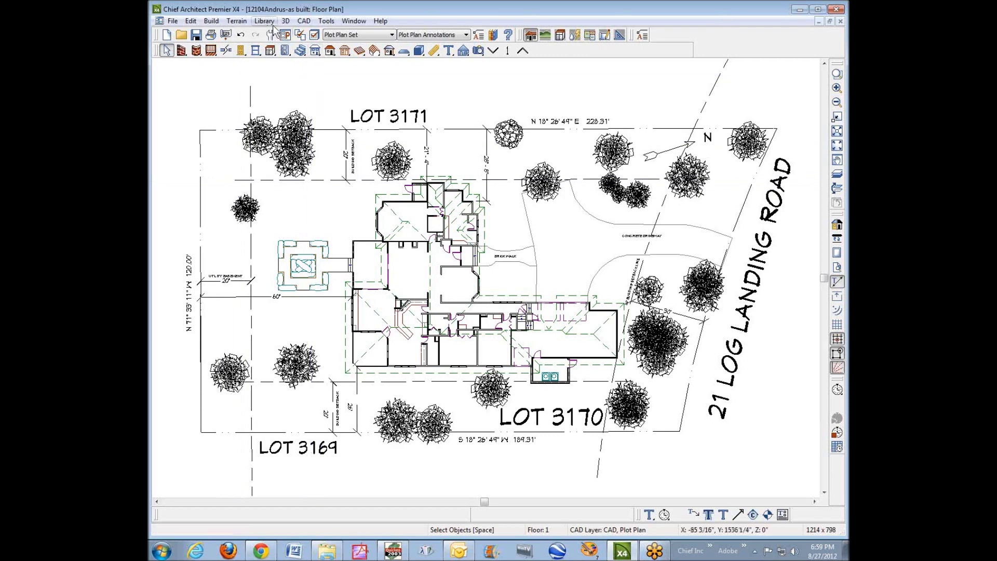
# Step: Select Zoning Legend in CAD Detail Management and open it
pyautogui.click(303, 20)
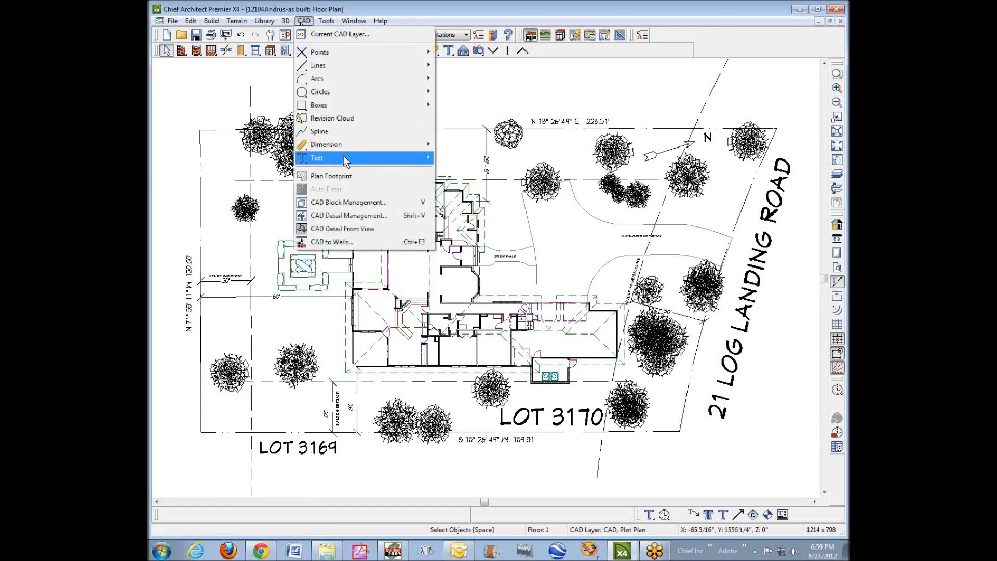
pyautogui.click(343, 215)
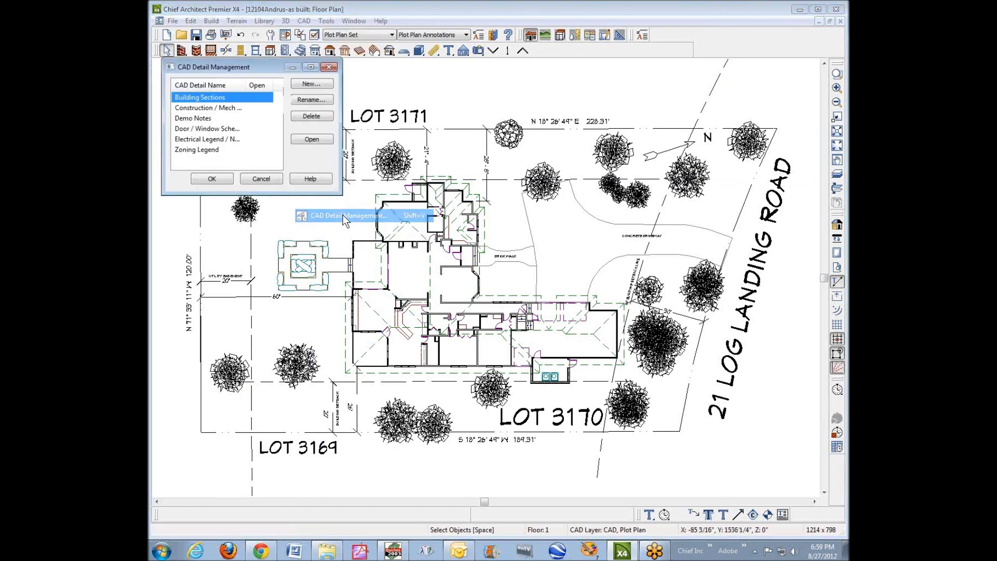
pyautogui.click(202, 153)
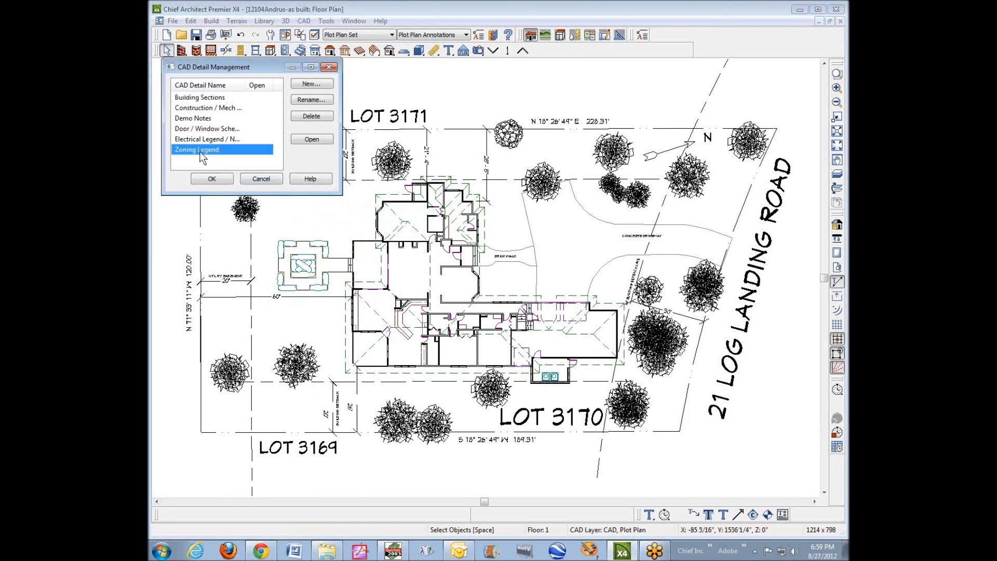
pyautogui.click(312, 139)
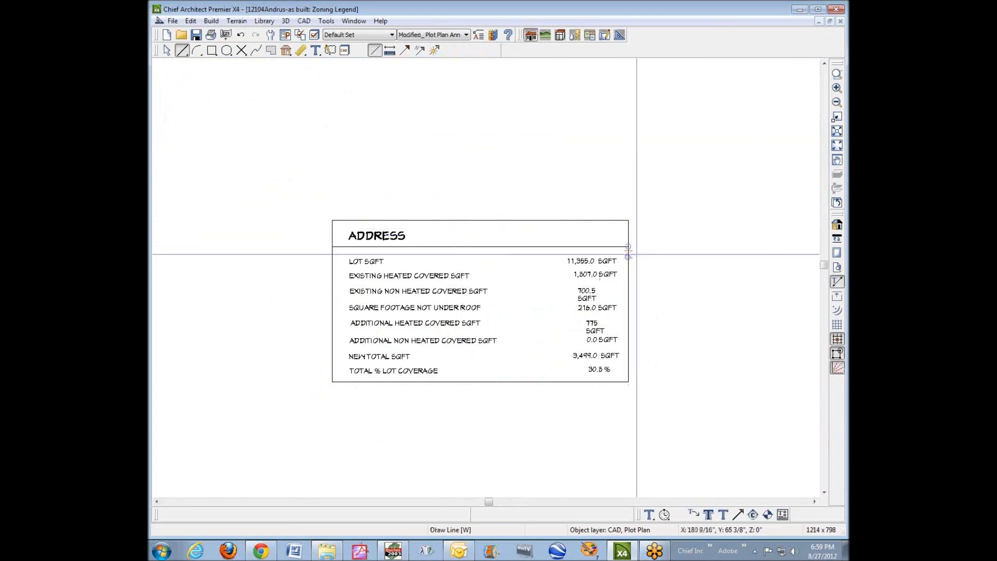
pyautogui.press('space')
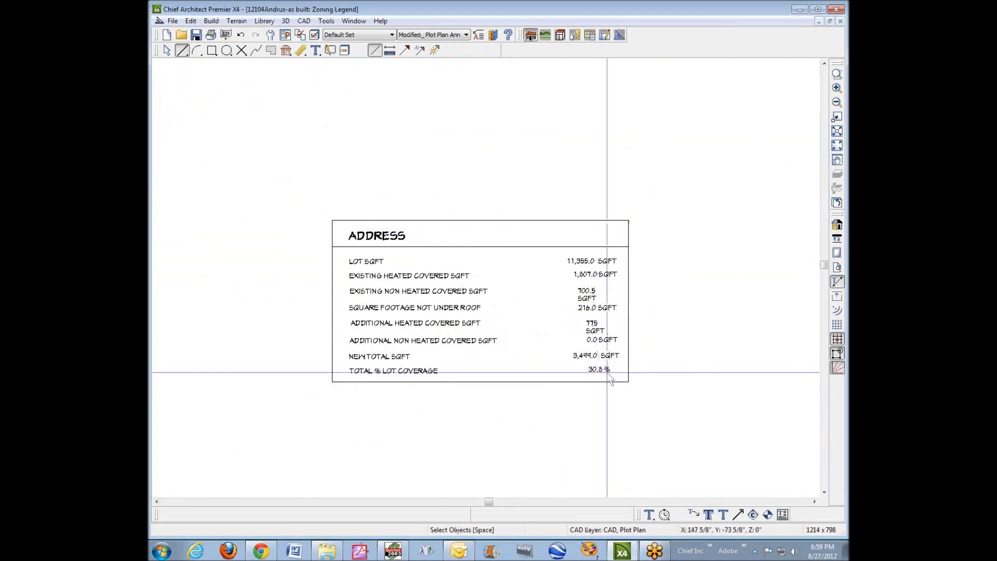
pyautogui.click(597, 369)
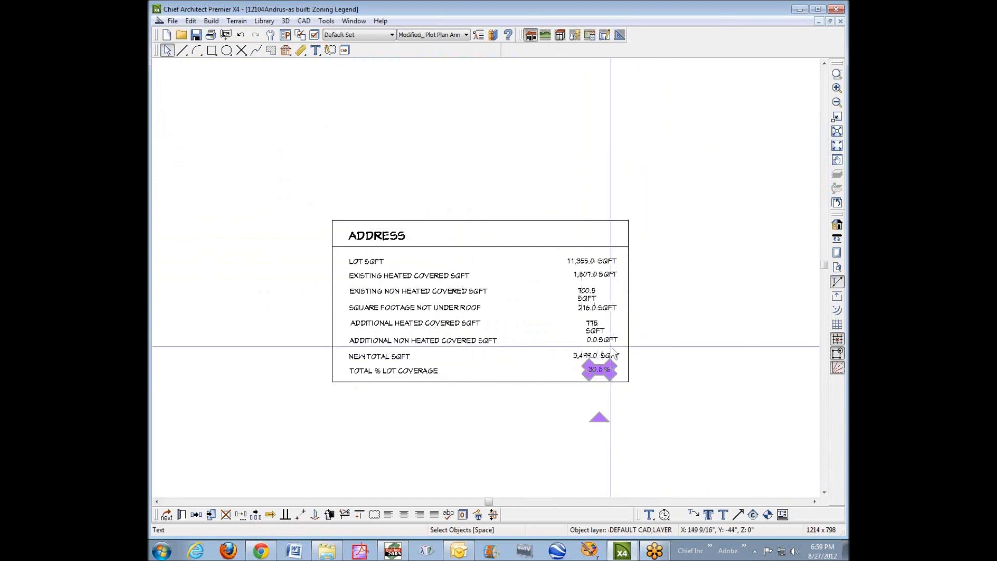
pyautogui.click(601, 334)
pyautogui.click(600, 357)
pyautogui.click(602, 340)
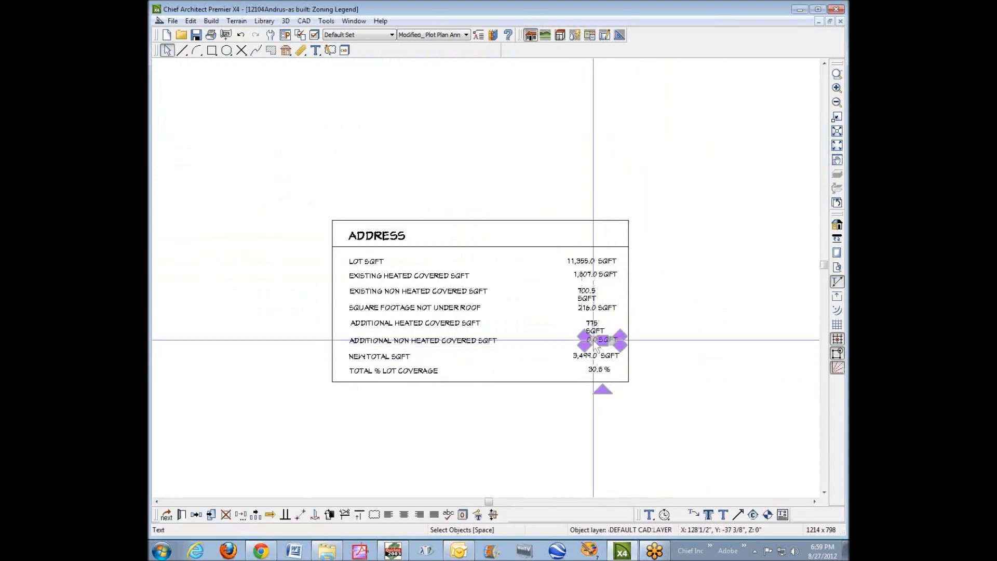
pyautogui.click(598, 326)
pyautogui.click(590, 319)
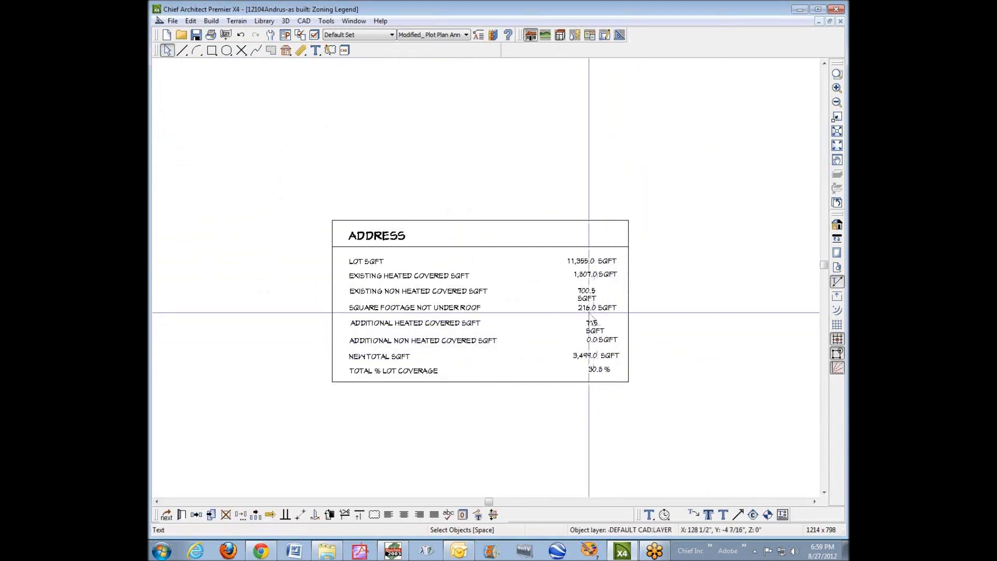
pyautogui.click(590, 307)
pyautogui.moveTo(589, 307); pyautogui.dragTo(589, 295)
pyautogui.click(589, 295)
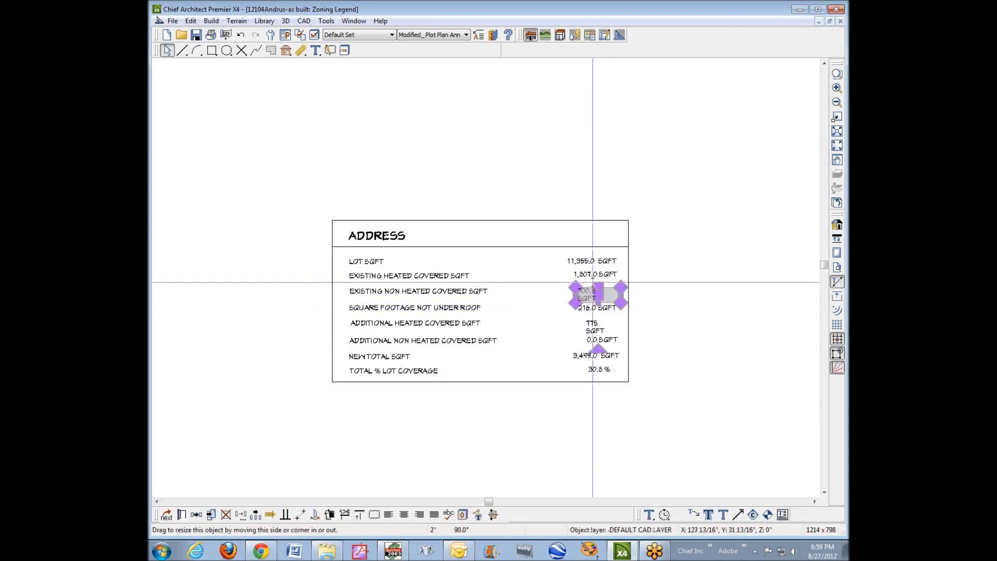
pyautogui.click(598, 262)
pyautogui.click(677, 271)
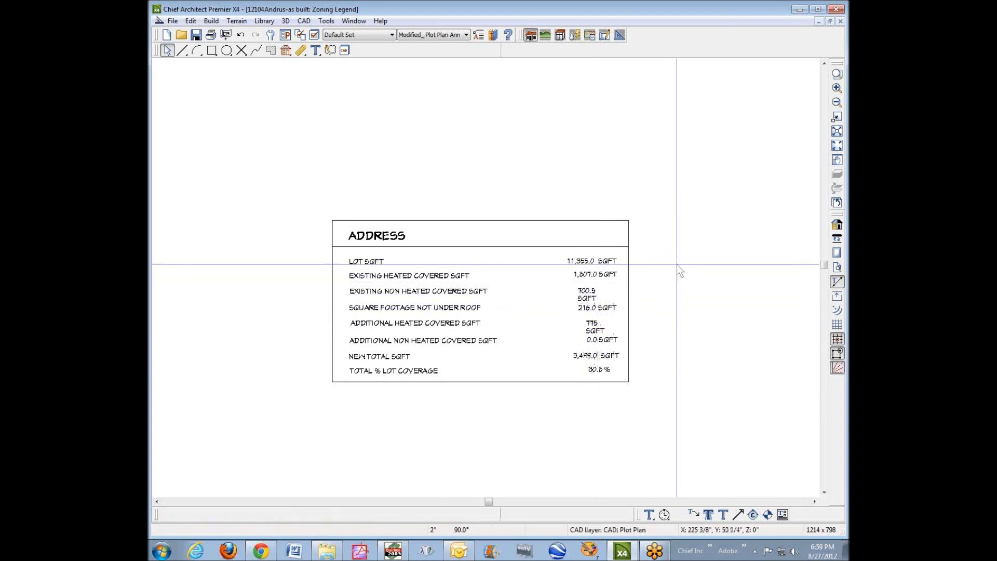
# Step: Send the Zoning Legend view to layout page 6
pyautogui.click(173, 24)
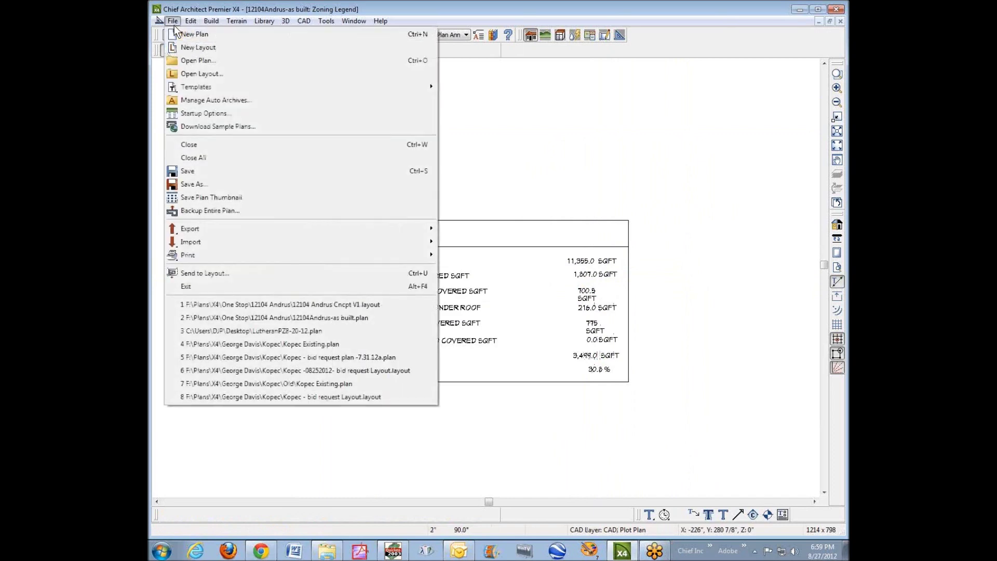
pyautogui.click(290, 275)
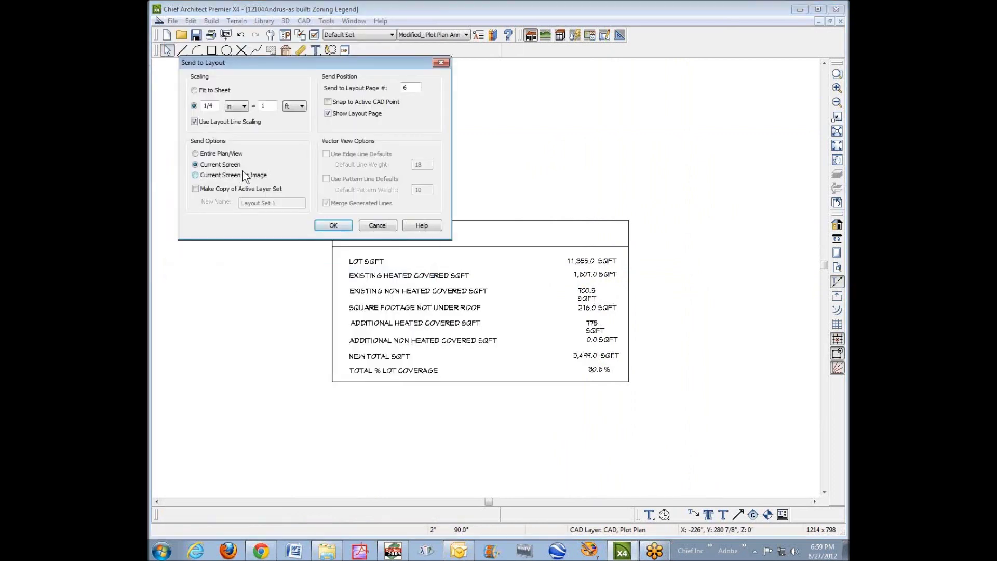
pyautogui.click(328, 226)
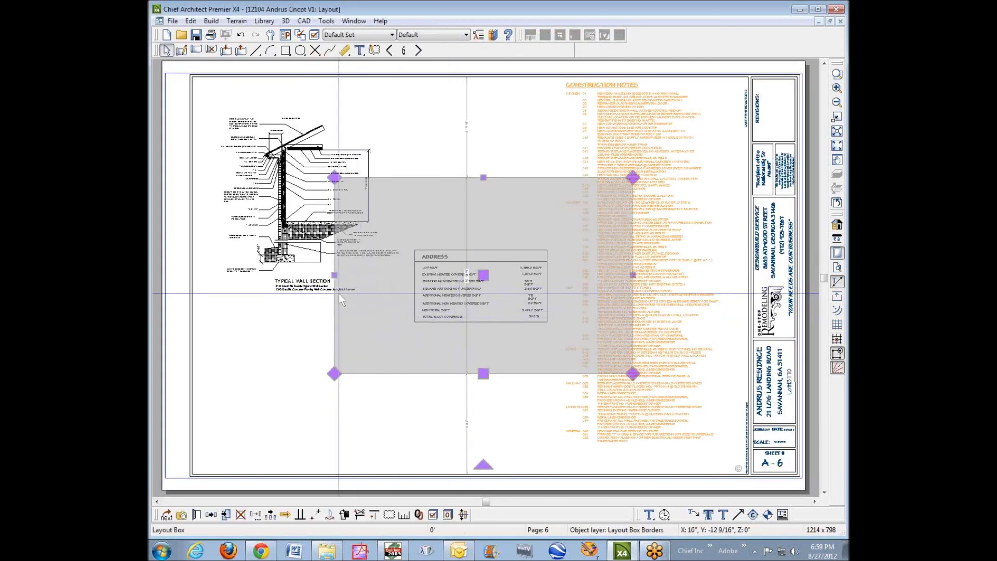
# Step: Crop the legend box's left, bottom, right and top edges, then move it below the wall section
pyautogui.moveTo(335, 275); pyautogui.dragTo(397, 274)
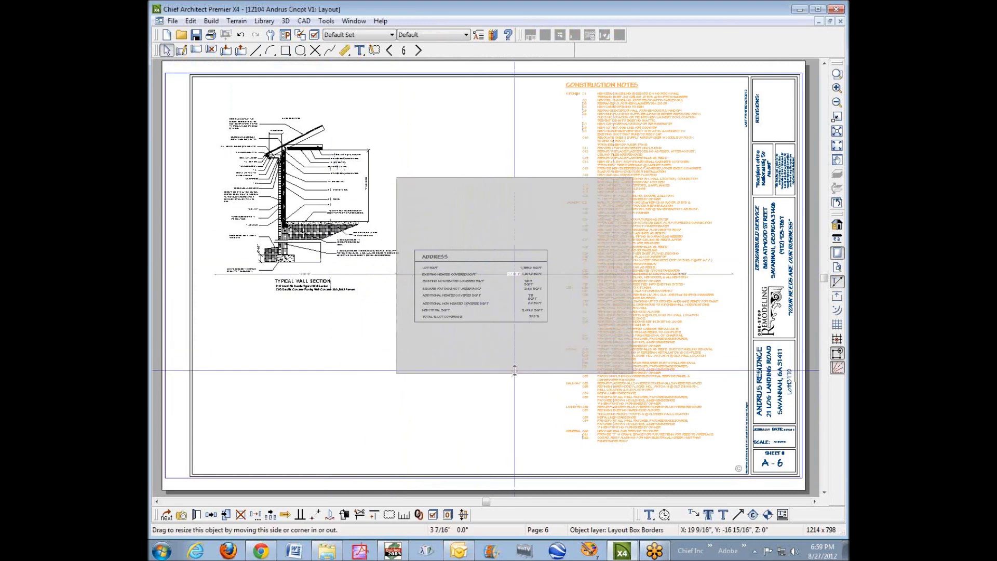
pyautogui.moveTo(514, 374); pyautogui.dragTo(514, 331)
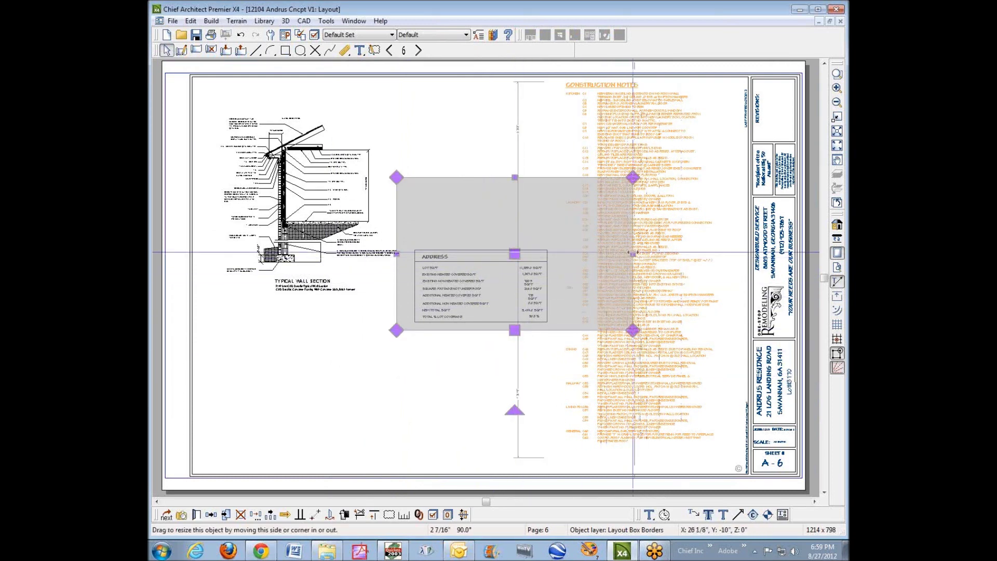
pyautogui.moveTo(633, 268); pyautogui.dragTo(559, 271)
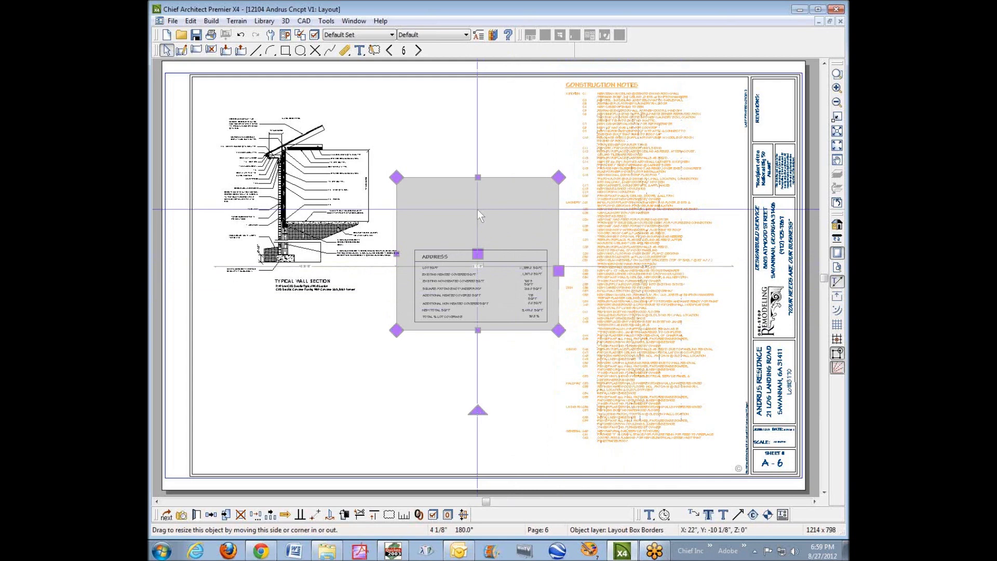
pyautogui.moveTo(478, 177); pyautogui.dragTo(477, 245)
pyautogui.moveTo(477, 296); pyautogui.dragTo(302, 388)
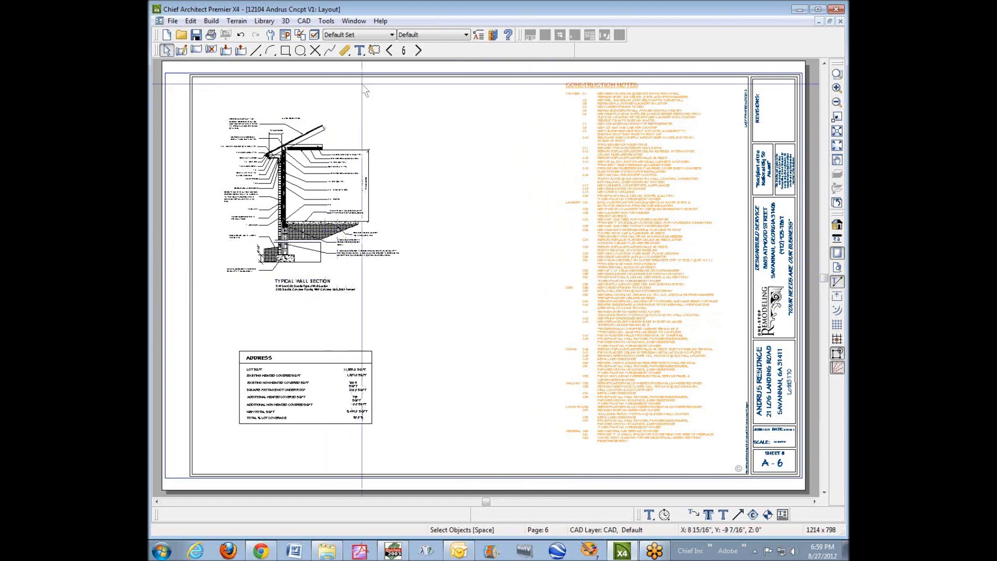
pyautogui.hotkey('ctrl', 'Tab')
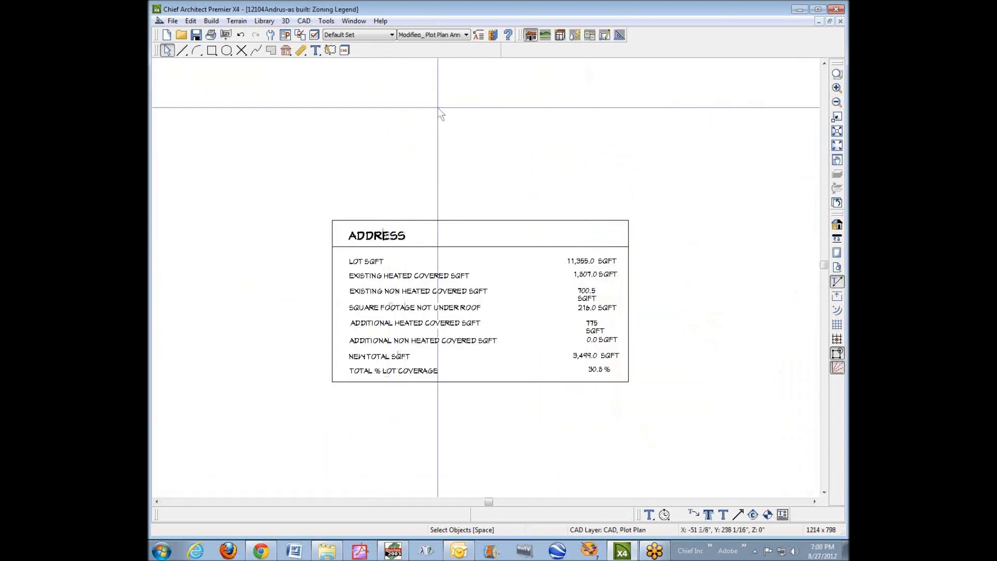
# Step: Close the Zoning Legend detail and open Electrical Legend / Notes from CAD Detail Management
pyautogui.click(841, 22)
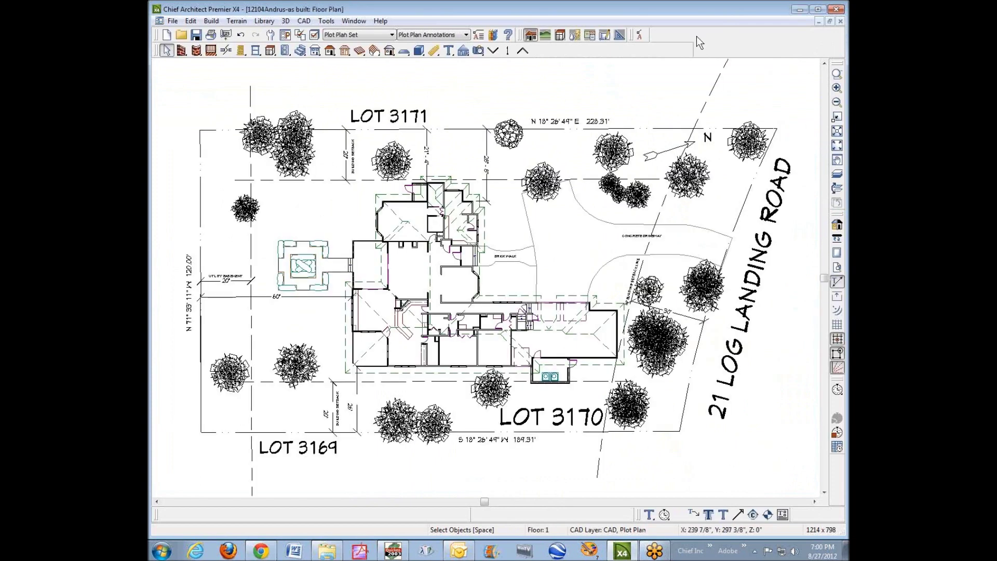
pyautogui.click(306, 21)
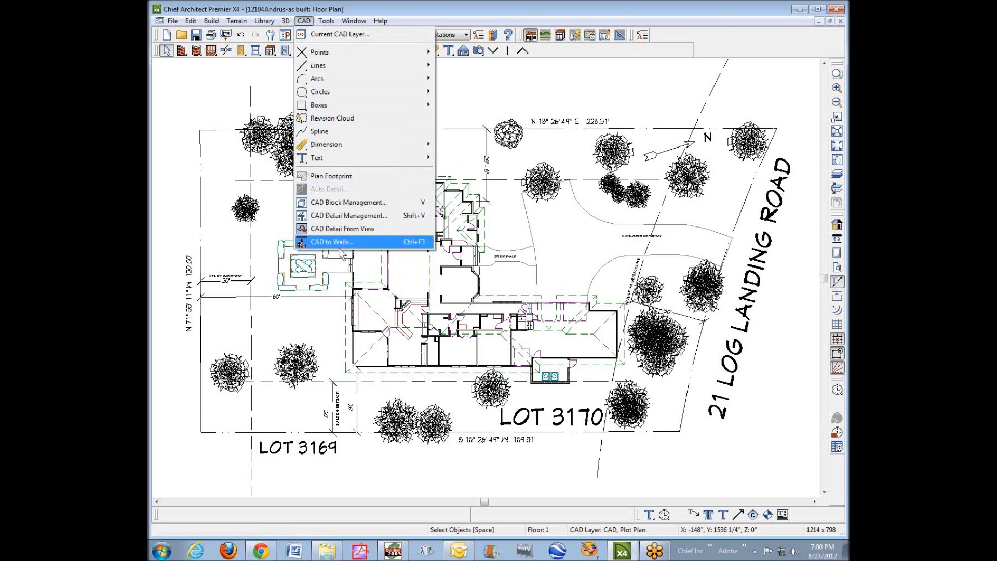
pyautogui.click(333, 216)
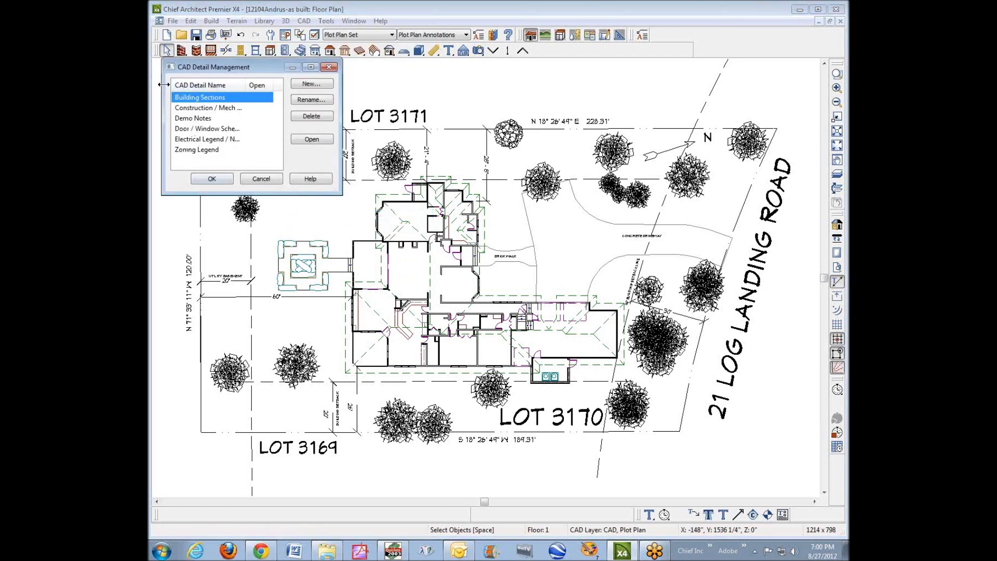
pyautogui.click(210, 138)
pyautogui.click(310, 137)
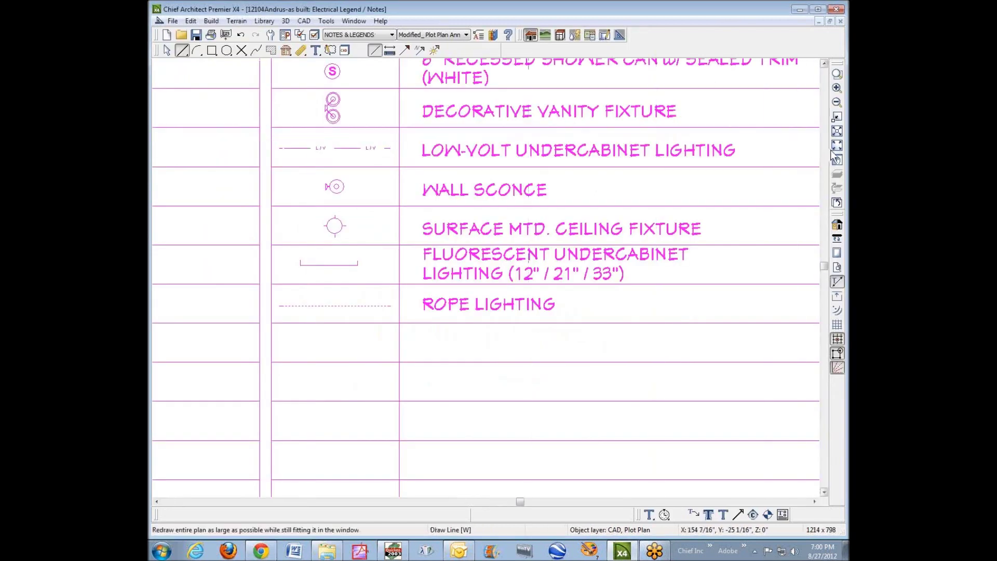
# Step: Fit the whole Electrical Symbol Legend and notes in view, then return to Select Objects
pyautogui.click(841, 149)
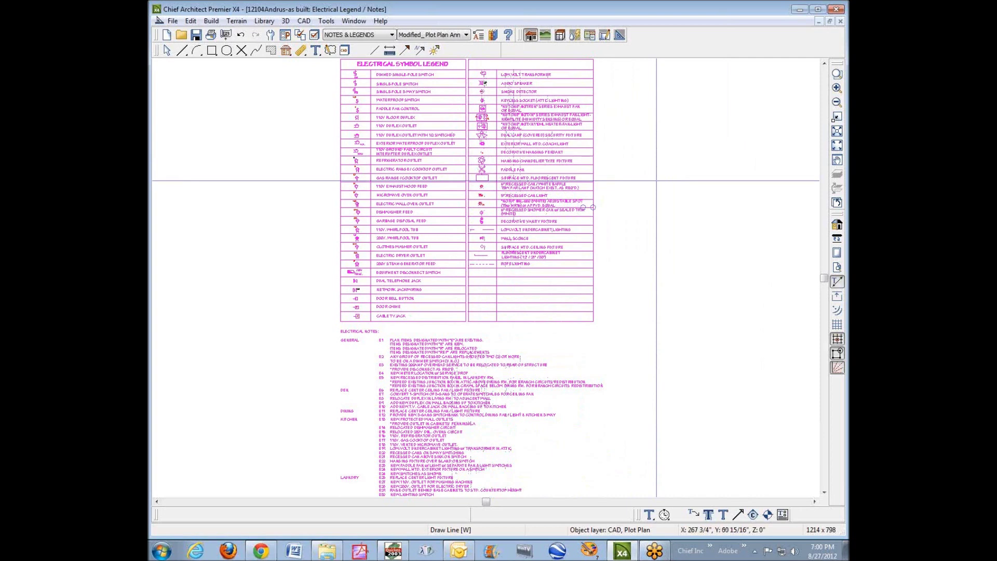
pyautogui.press('space')
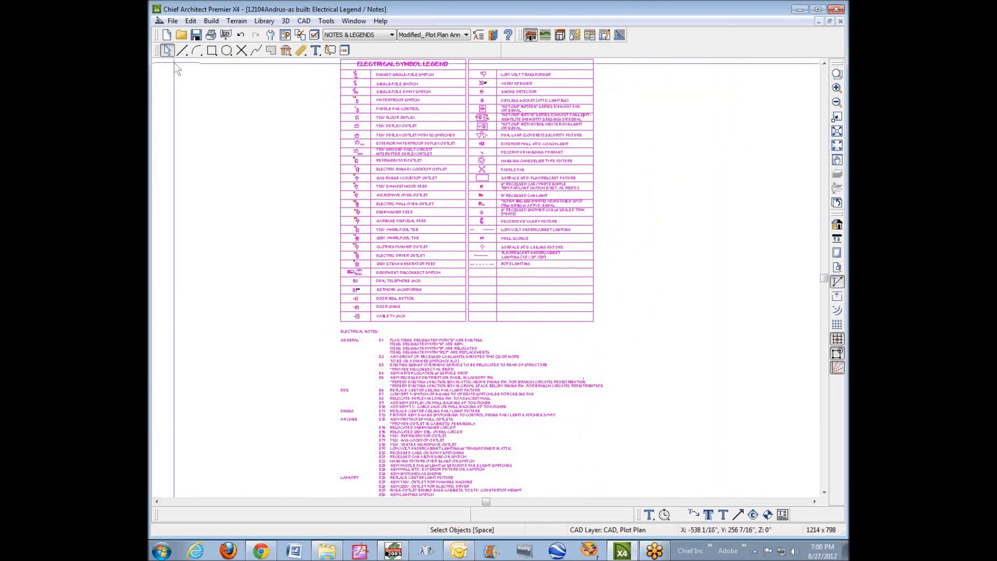
pyautogui.click(173, 21)
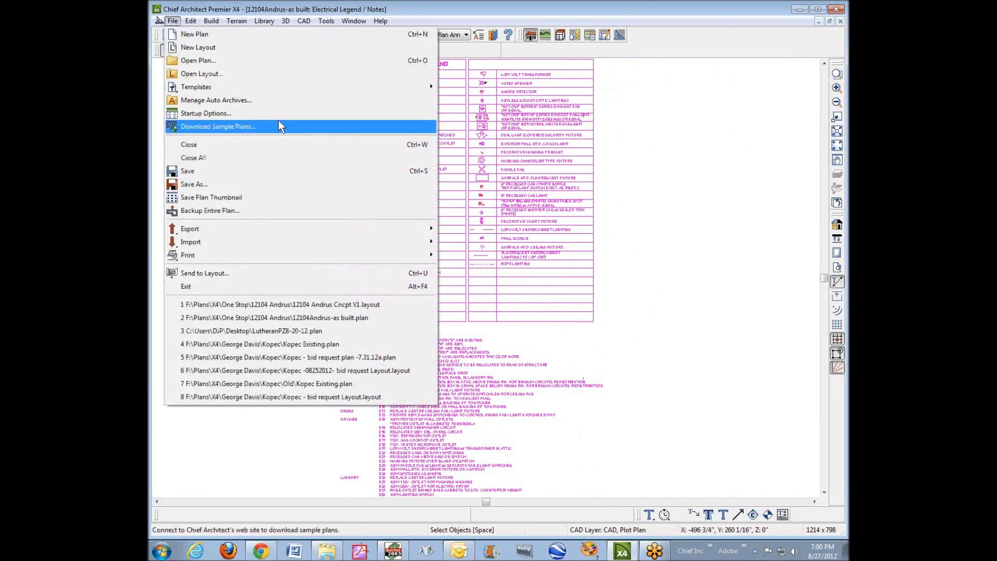
# Step: Send the electrical legend view to layout sheet A-6 with Fit to Sheet
pyautogui.click(239, 278)
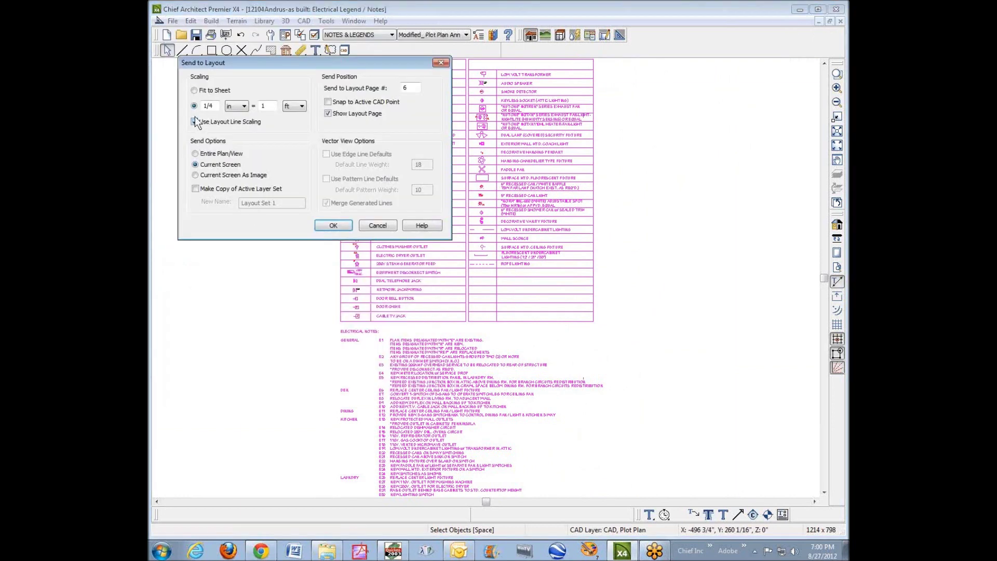
pyautogui.click(202, 90)
pyautogui.click(340, 224)
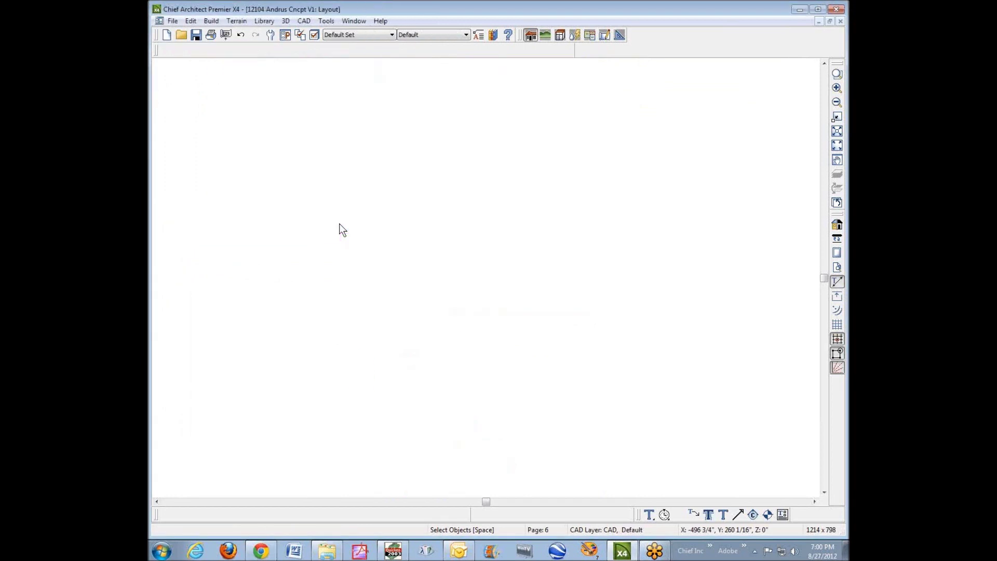
# Step: Crop and enlarge the legend's layout box between the wall section and construction notes
pyautogui.click(507, 250)
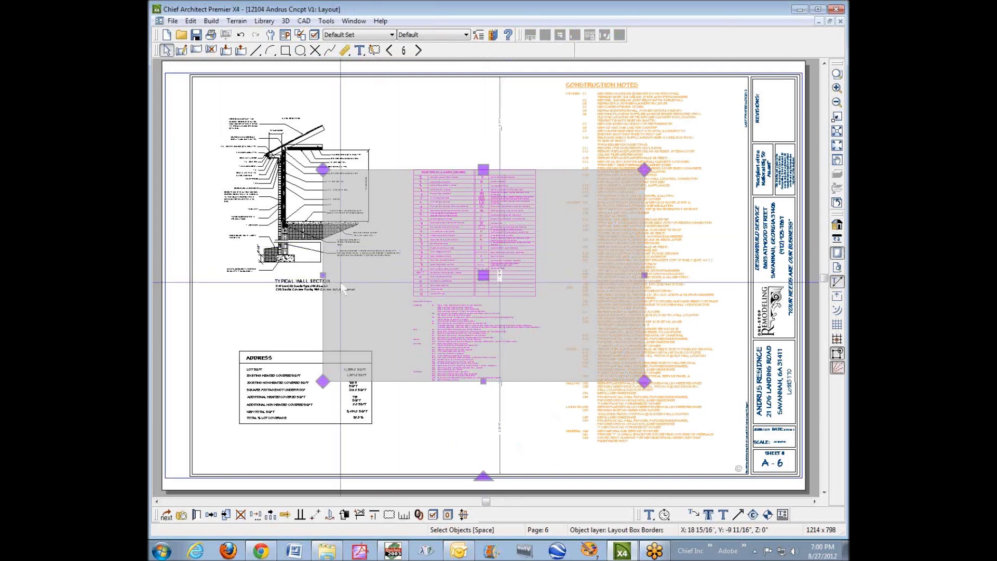
pyautogui.moveTo(324, 275); pyautogui.dragTo(395, 268)
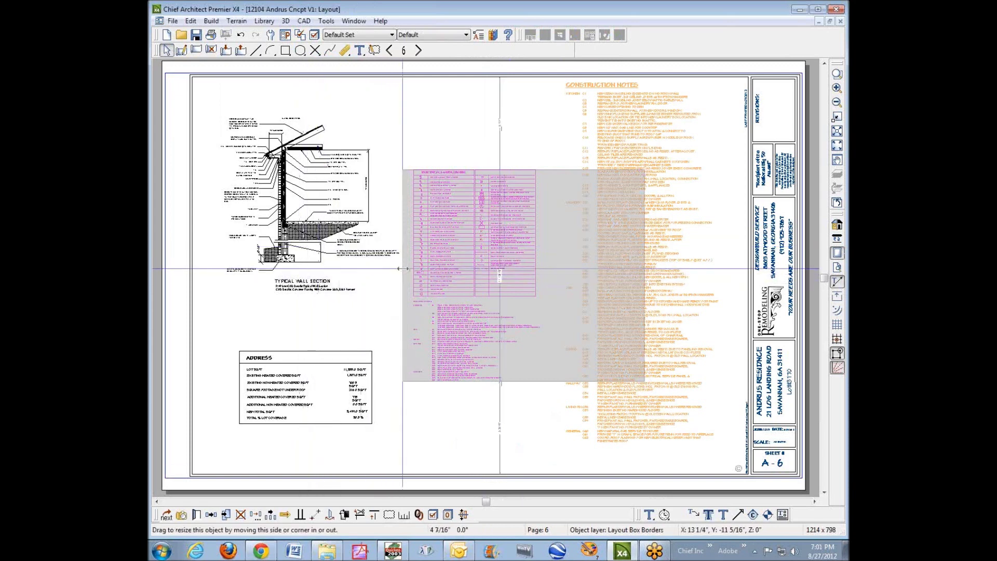
pyautogui.moveTo(396, 268); pyautogui.dragTo(402, 273)
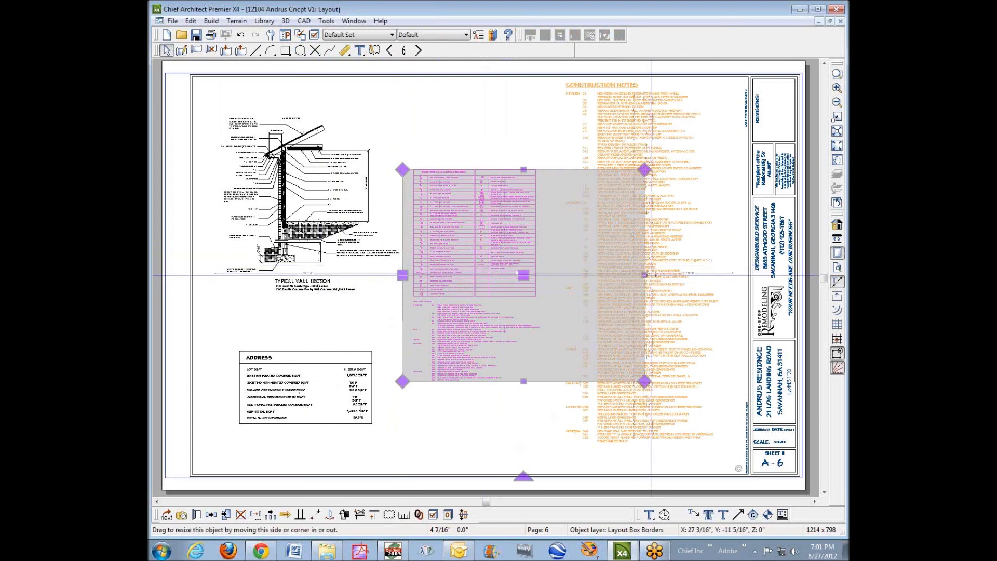
pyautogui.moveTo(644, 275); pyautogui.dragTo(546, 301)
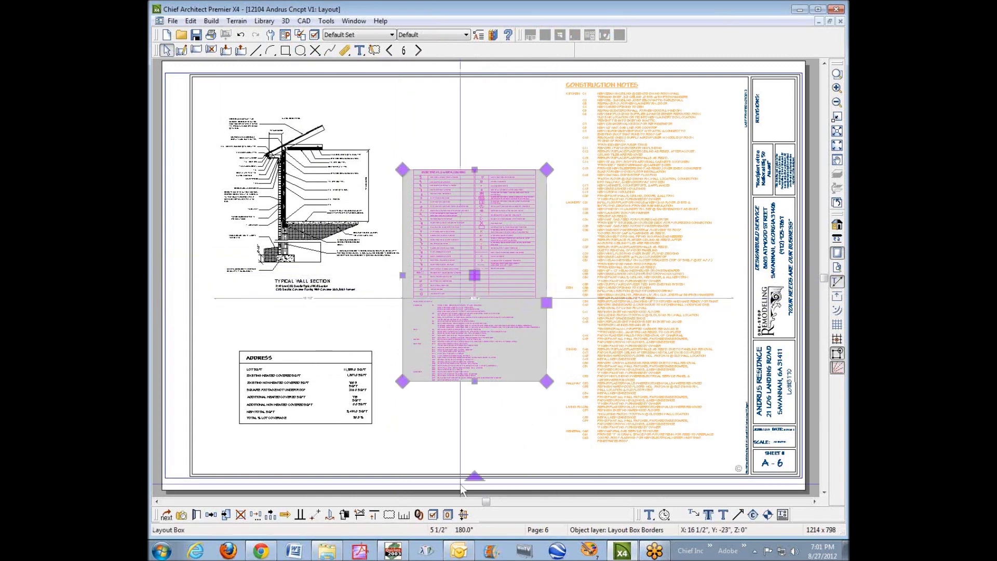
pyautogui.click(404, 515)
pyautogui.click(231, 145)
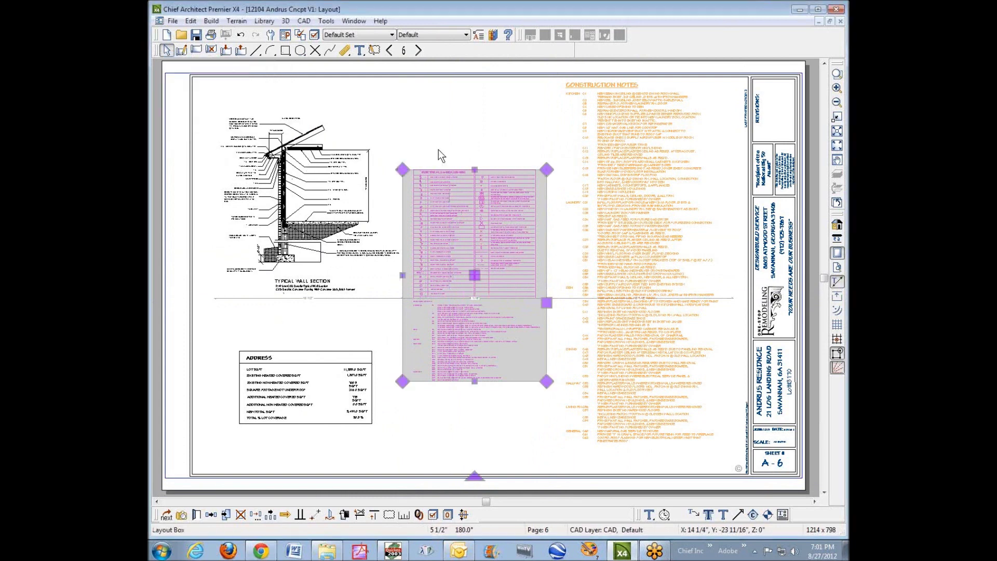
pyautogui.moveTo(547, 170); pyautogui.dragTo(564, 144)
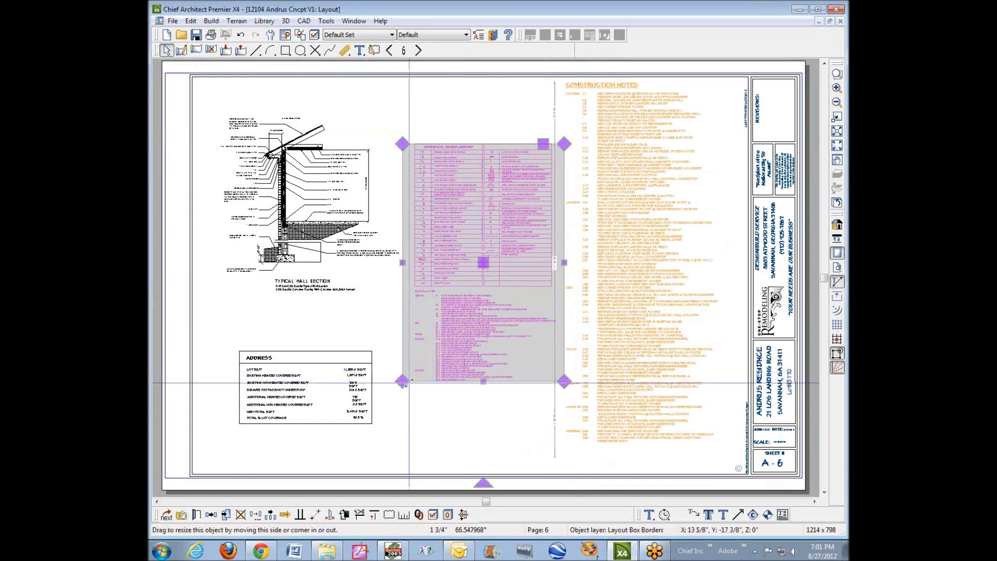
pyautogui.moveTo(446, 375); pyautogui.dragTo(454, 382)
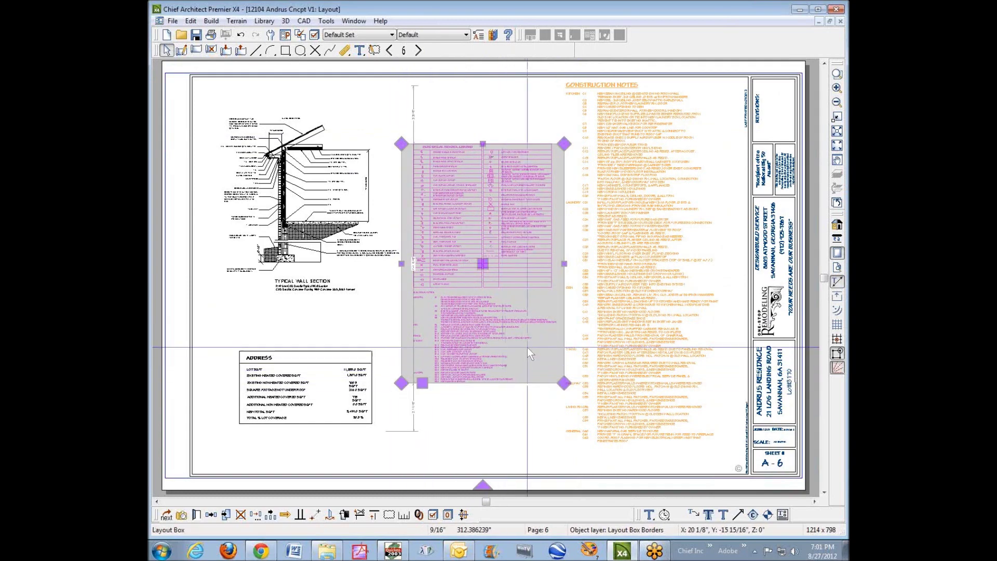
pyautogui.press('Escape')
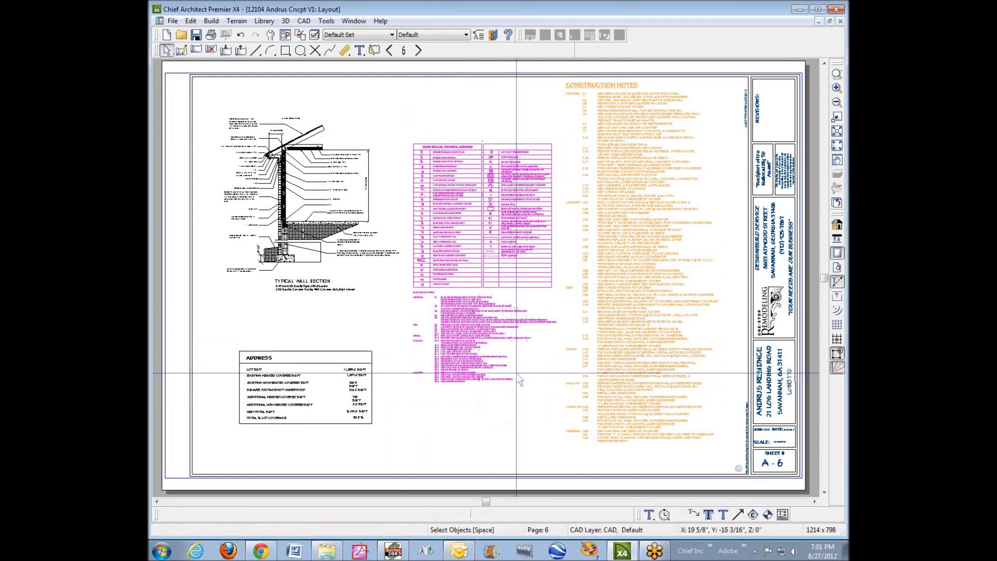